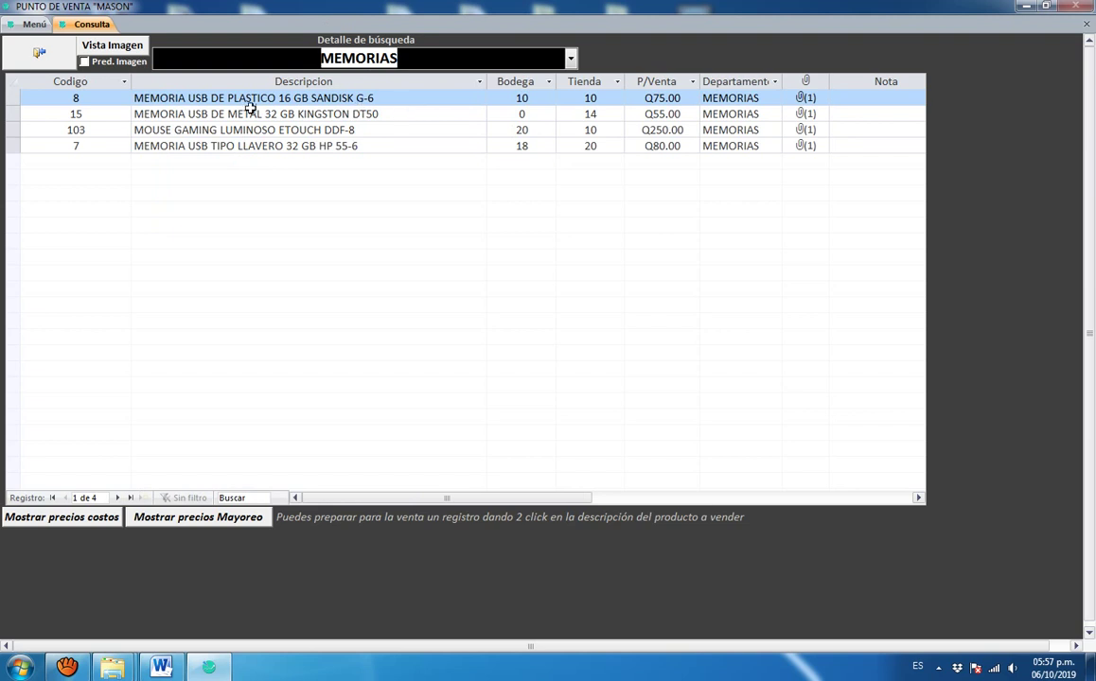
# - Filter the product lookup by the REDES department and search it for "dt50"
pyautogui.click(569, 58)
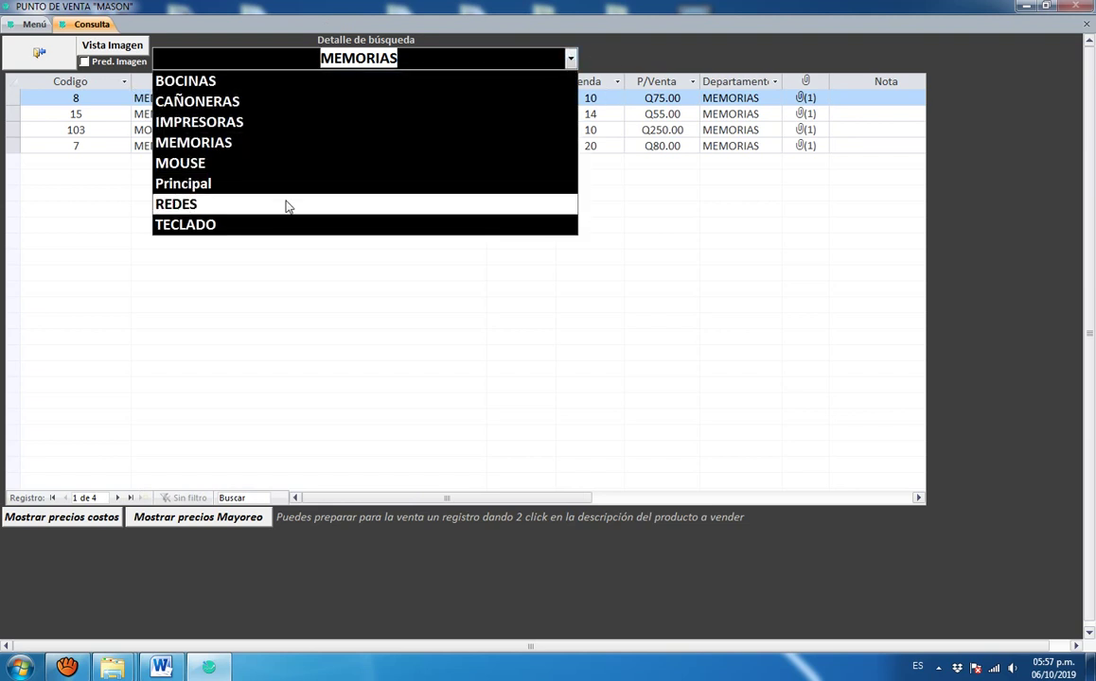
pyautogui.click(288, 206)
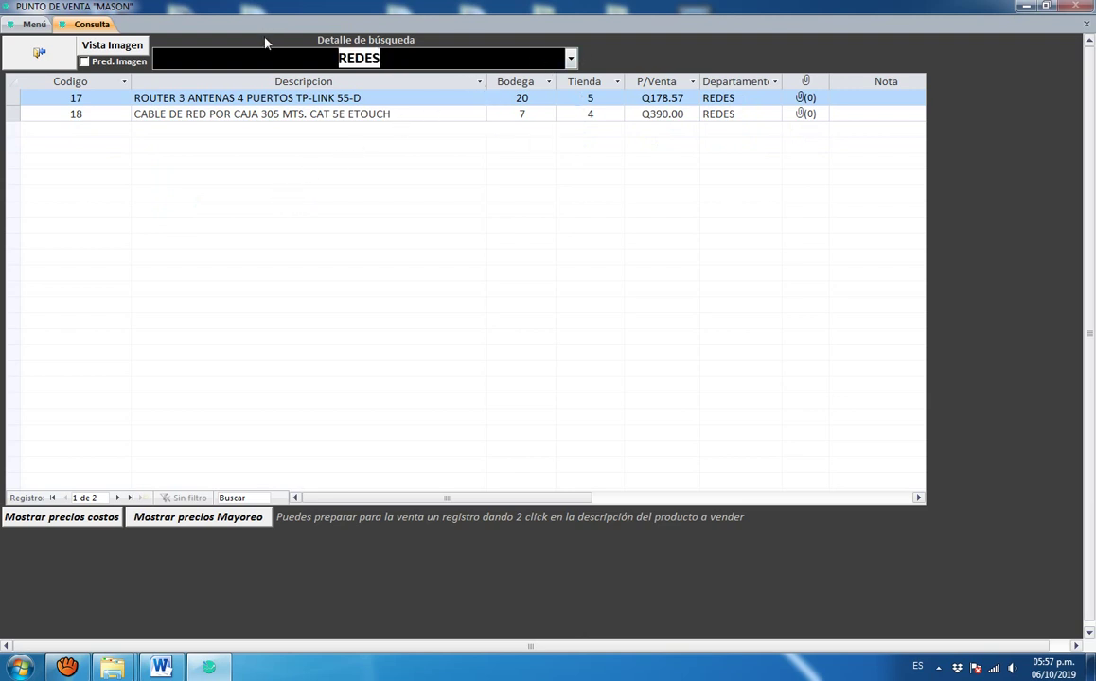
pyautogui.write('dt')
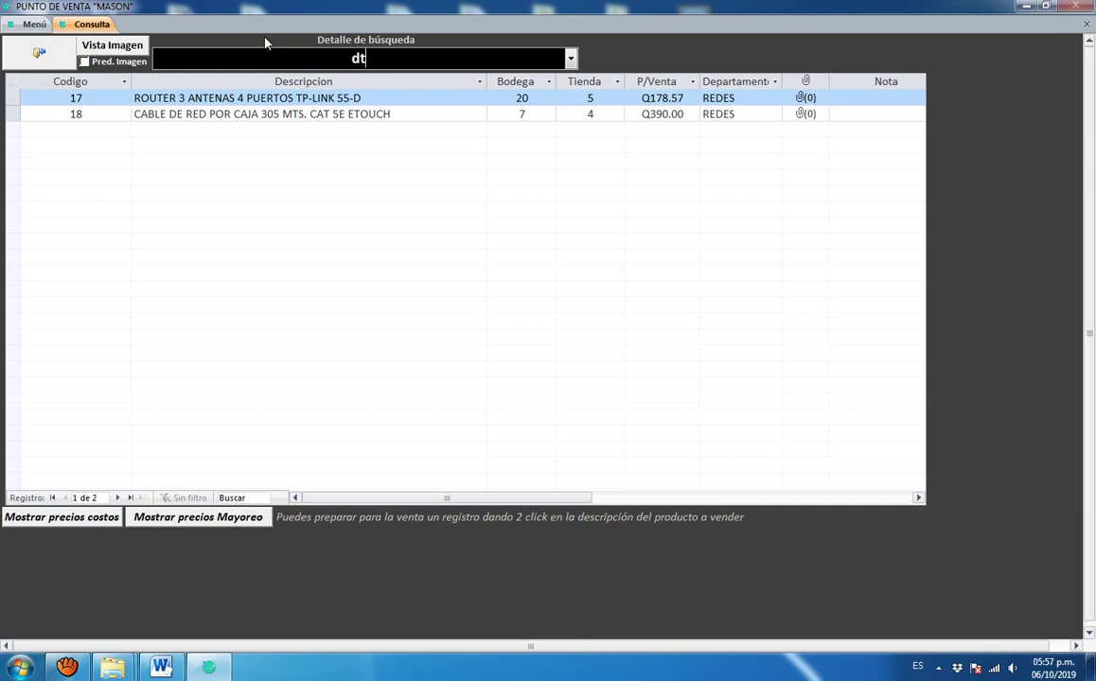
pyautogui.write('50')
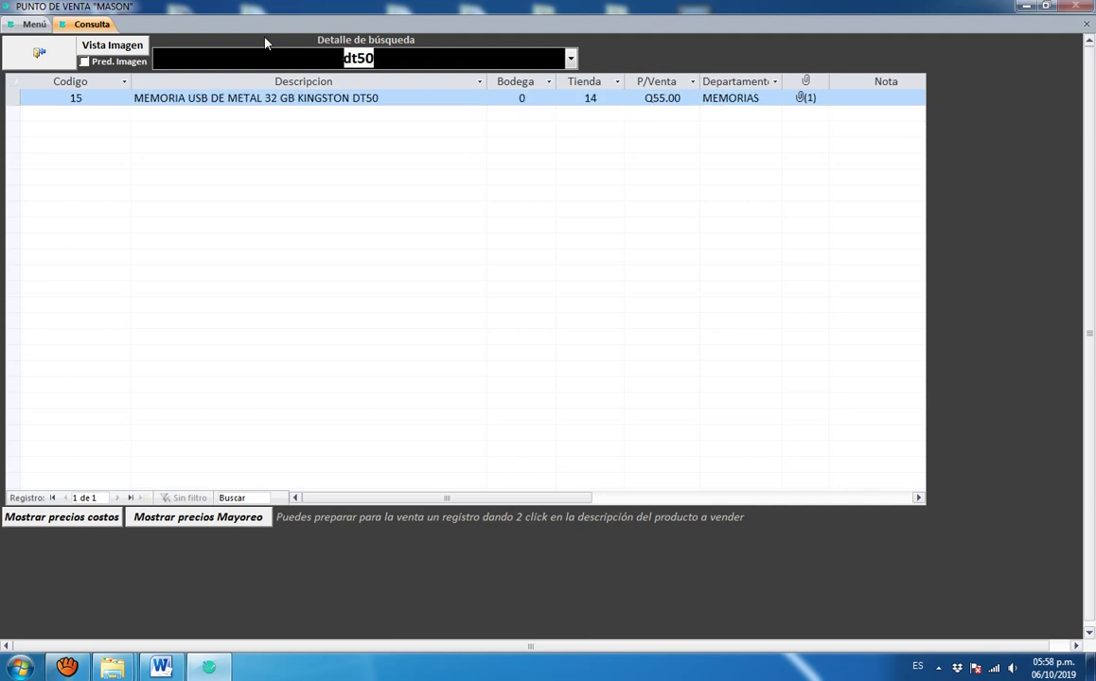
pyautogui.click(390, 99)
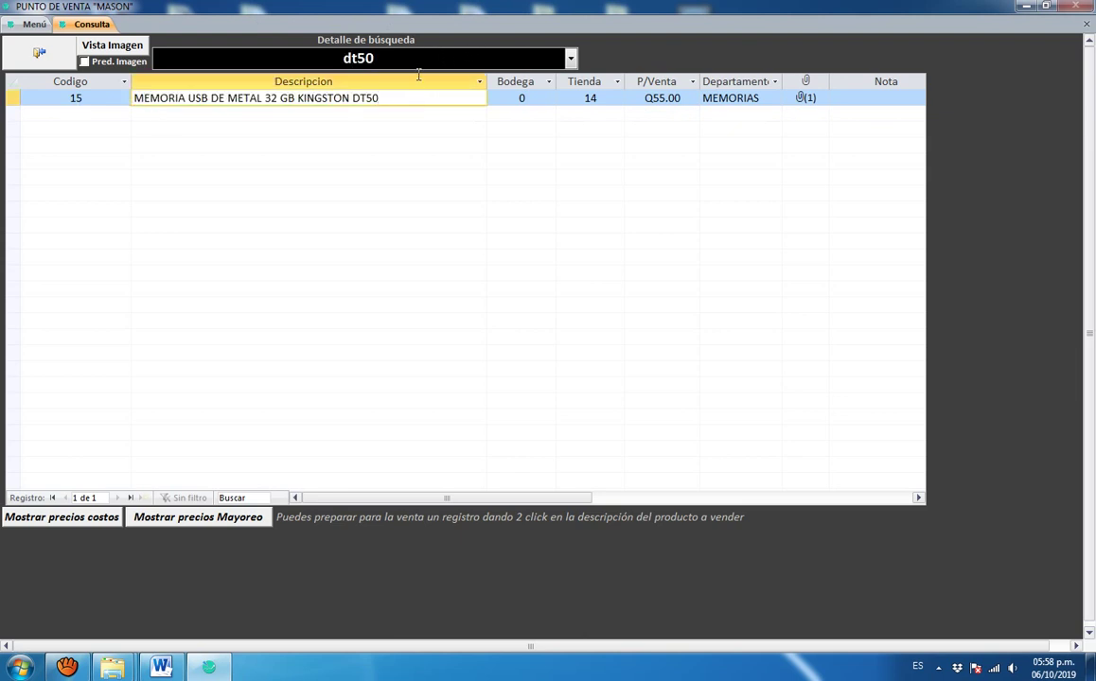
# - Clear the search text and list the products of the MEMORIAS department
pyautogui.click(297, 64)
pyautogui.press('BackSpace')
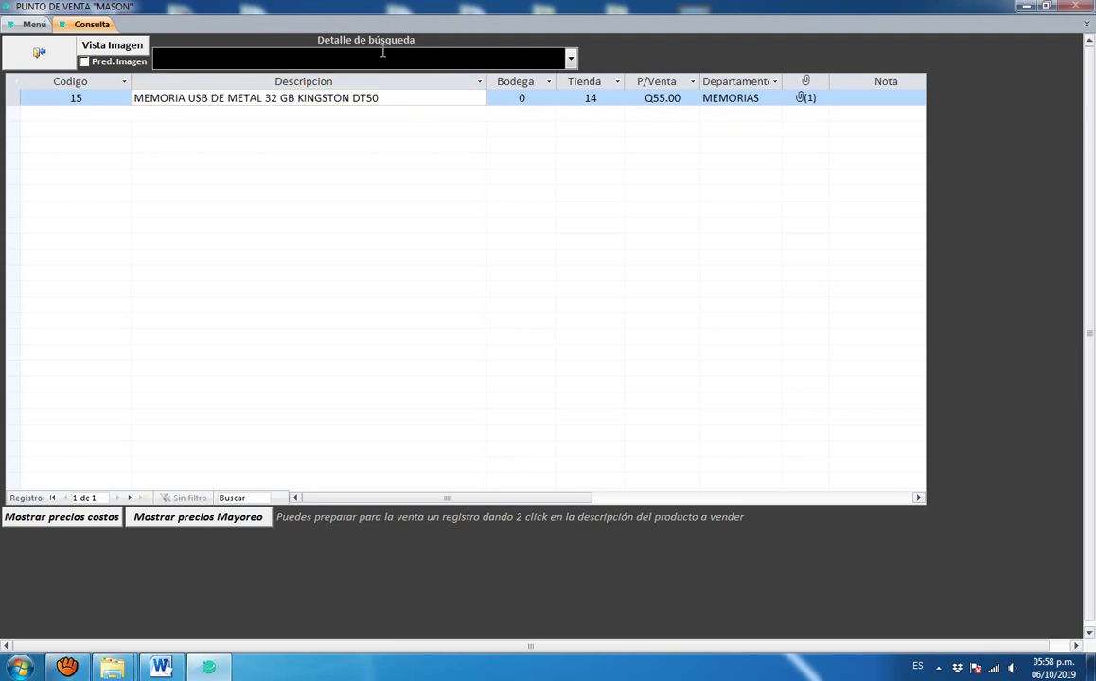
pyautogui.click(382, 54)
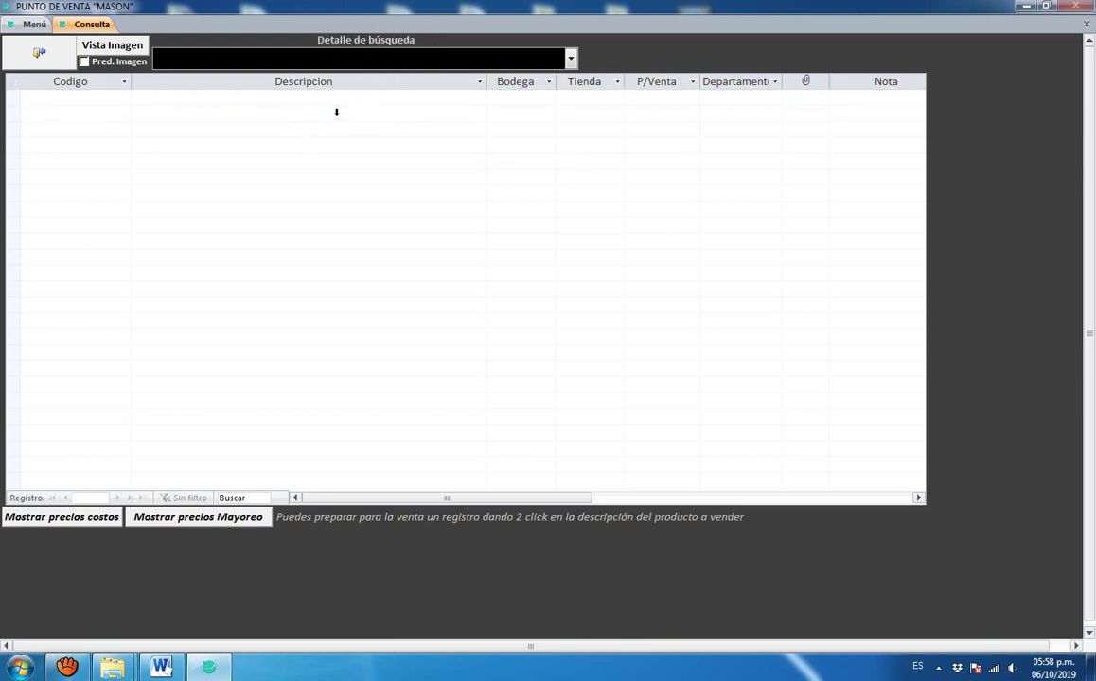
pyautogui.click(571, 59)
pyautogui.click(473, 141)
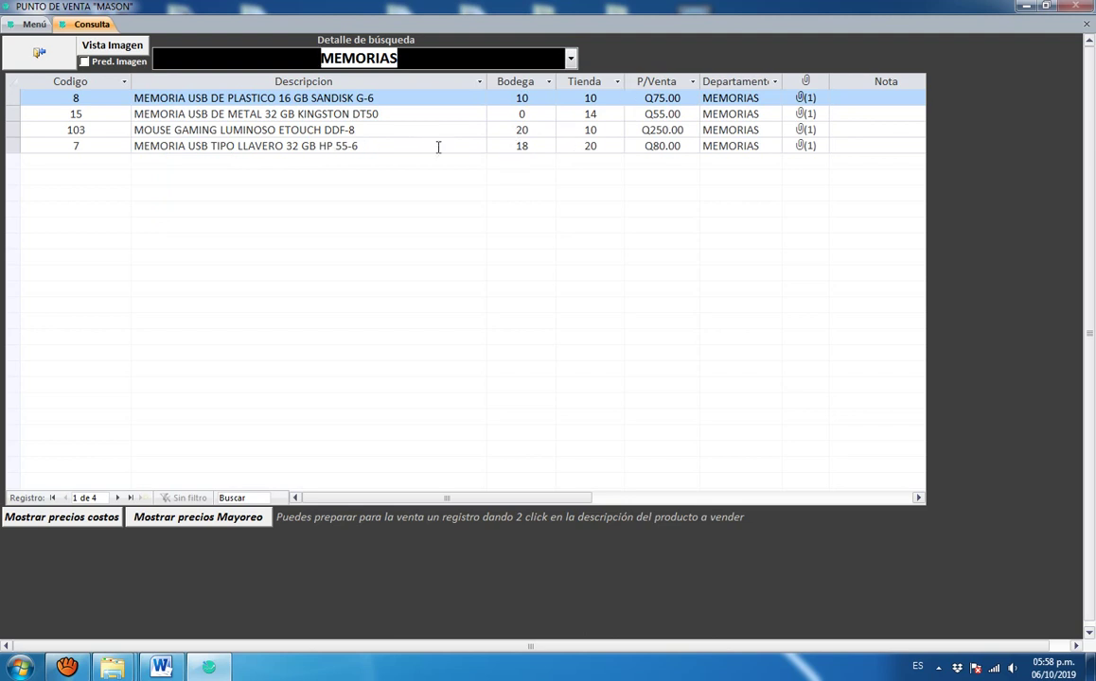
# - Show the products in image view and filter them by the REDES department
pyautogui.click(121, 49)
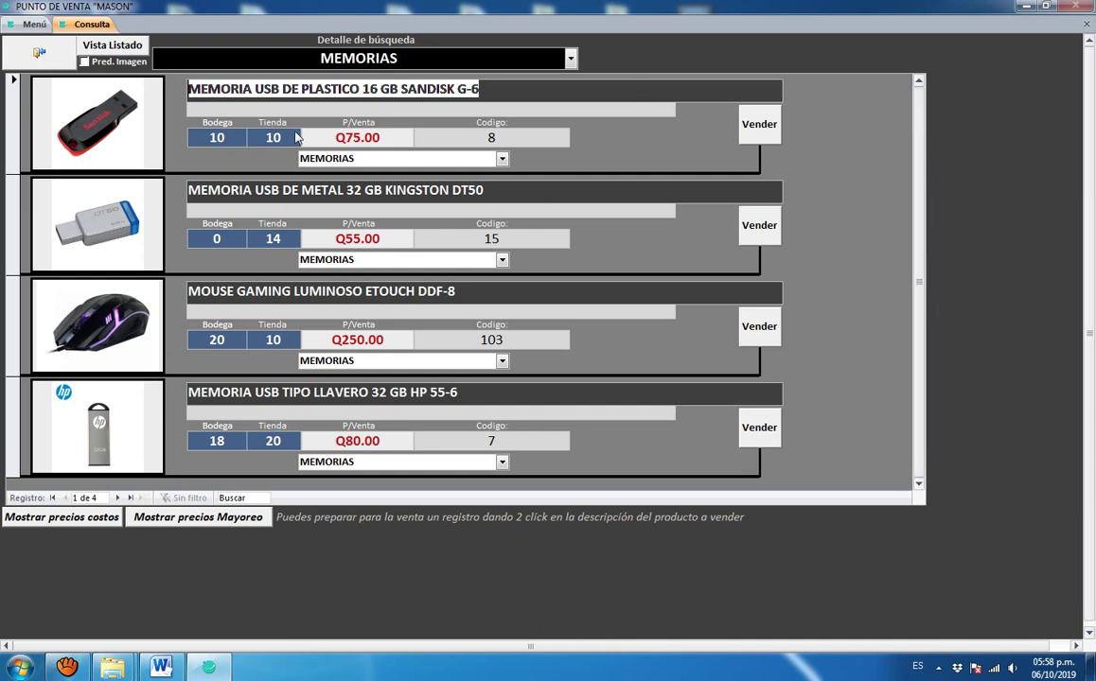
pyautogui.click(369, 109)
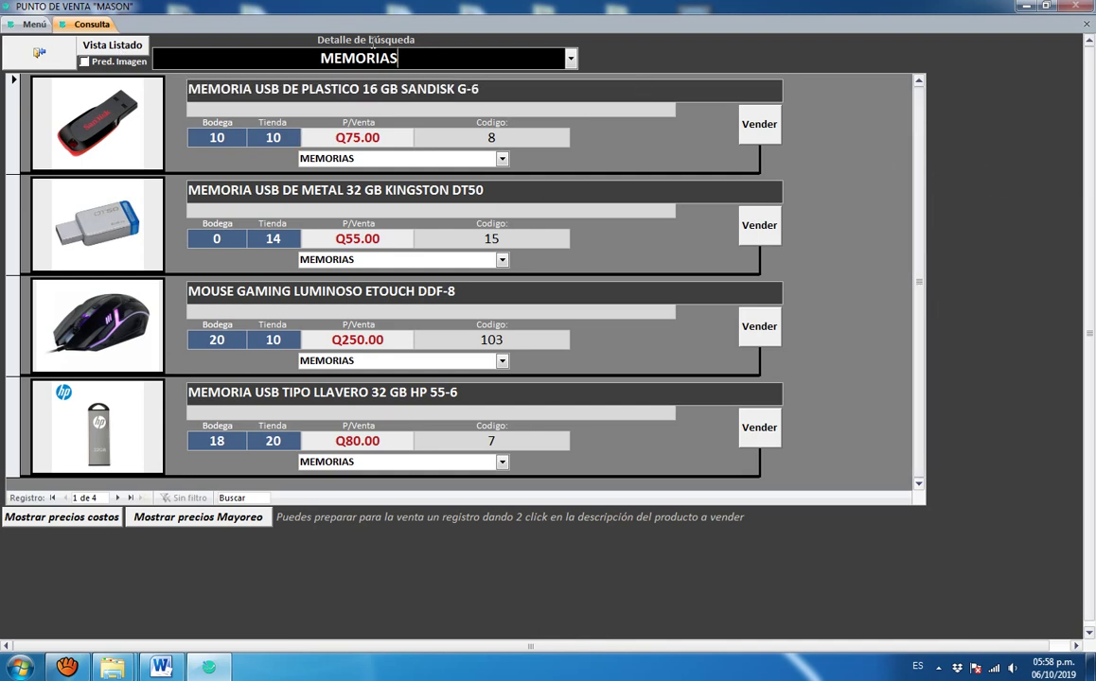
pyautogui.click(111, 184)
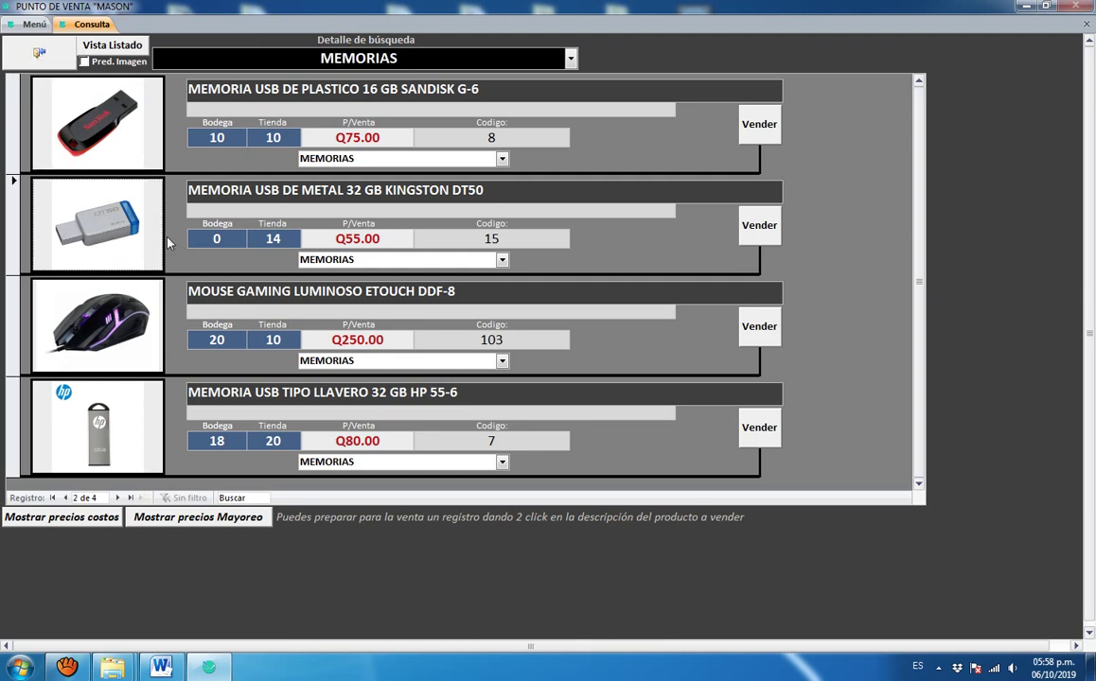
pyautogui.click(121, 99)
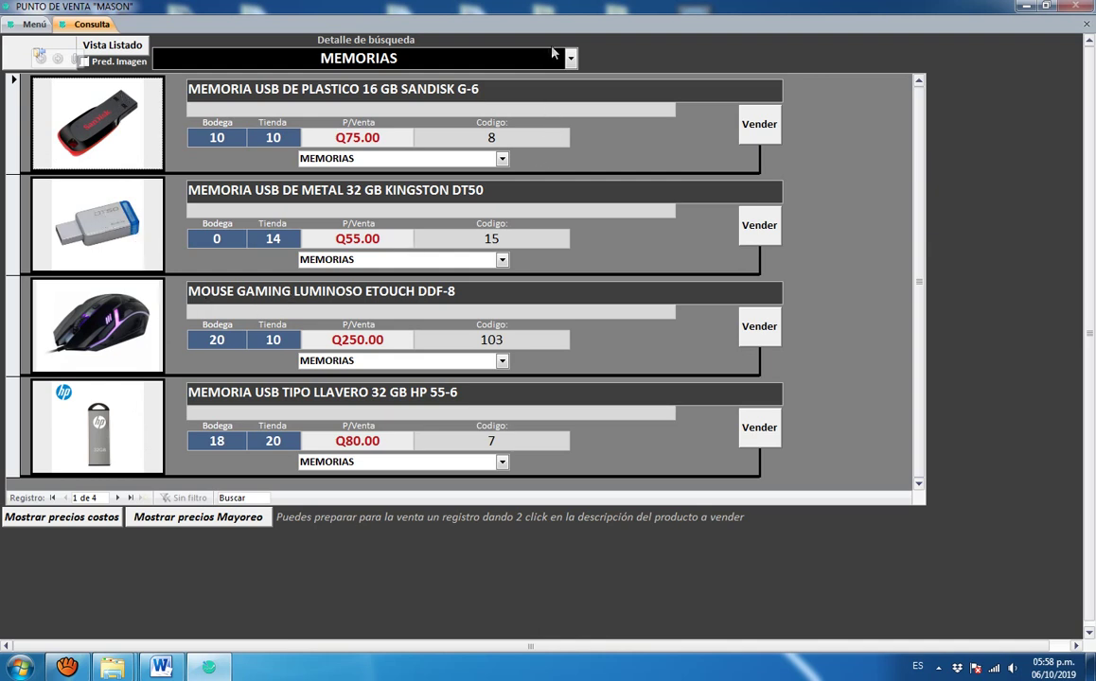
pyautogui.click(572, 58)
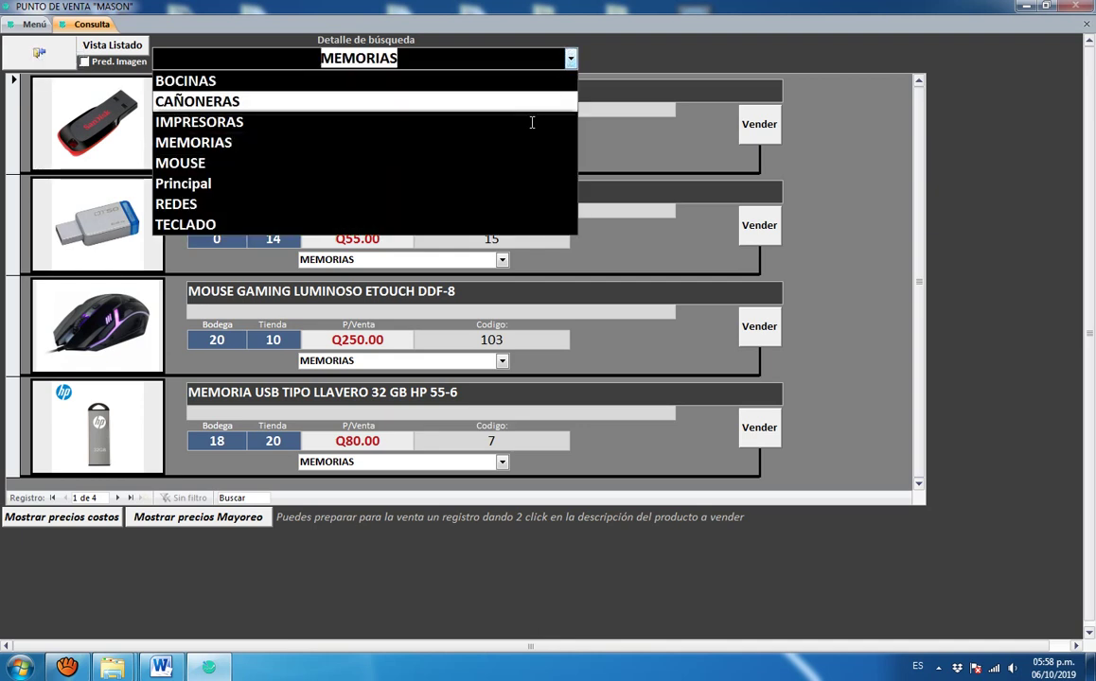
pyautogui.click(281, 204)
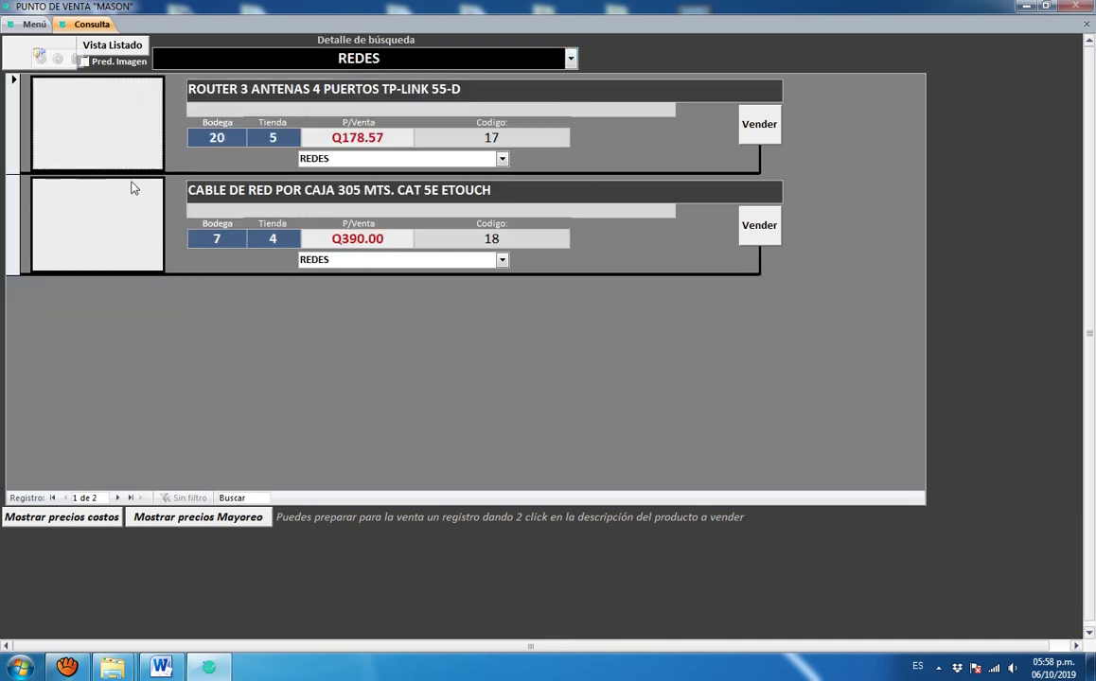
pyautogui.doubleClick(113, 124)
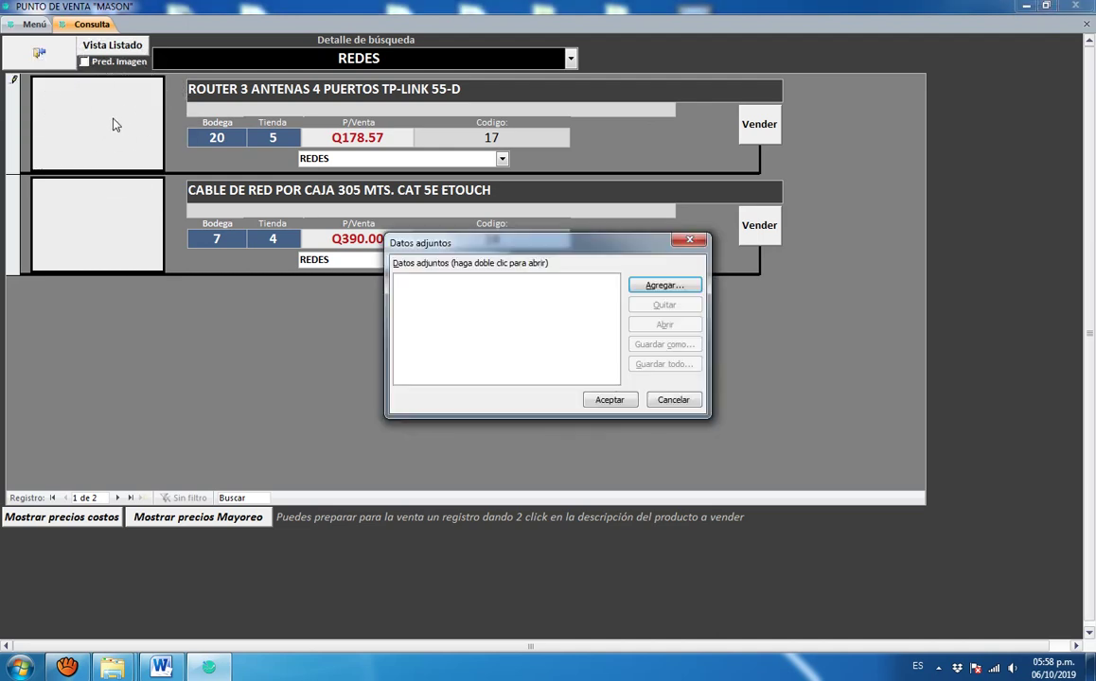
pyautogui.click(663, 286)
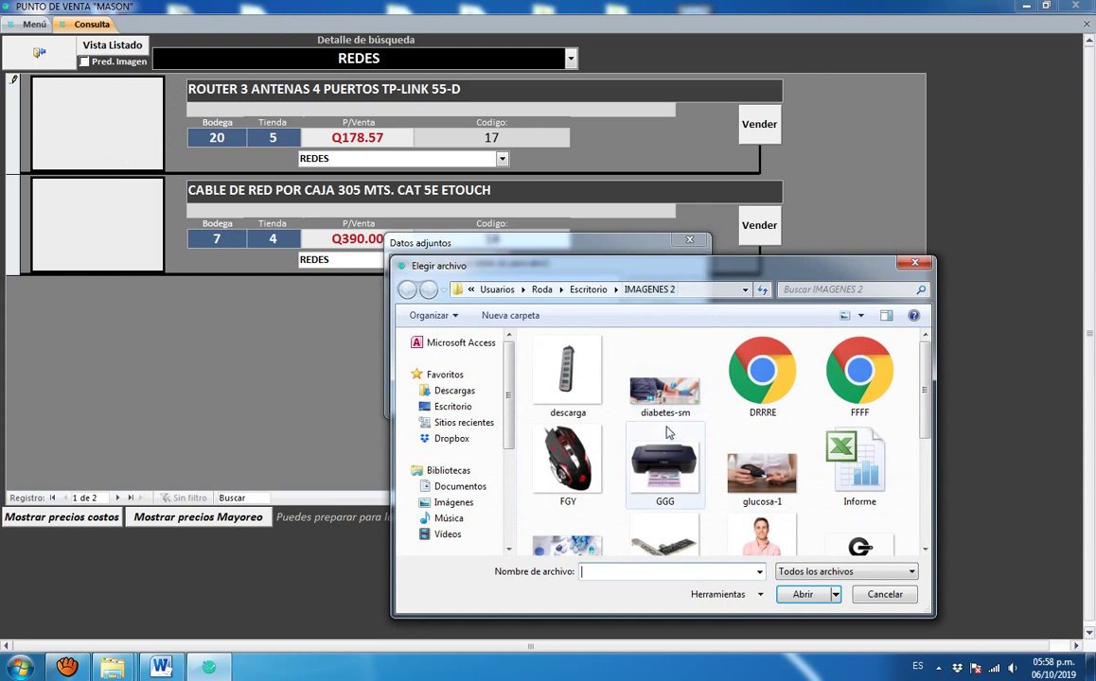
pyautogui.click(665, 464)
pyautogui.scroll(-2, 819, 402)
pyautogui.scroll(-1, 818, 402)
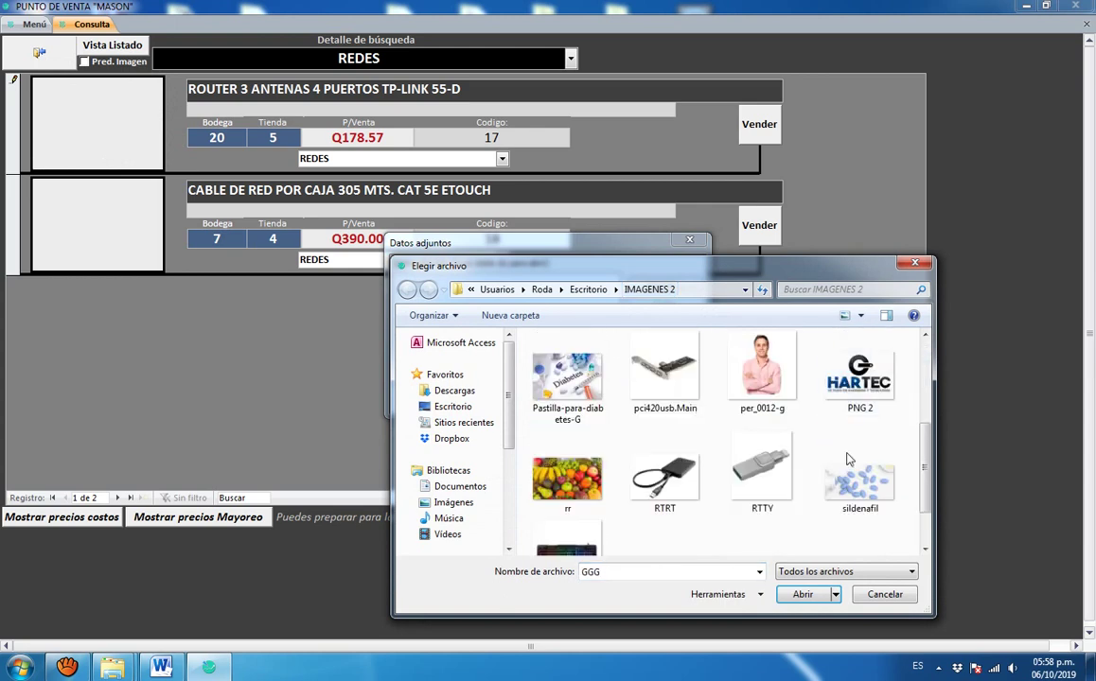
pyautogui.click(885, 595)
pyautogui.click(675, 401)
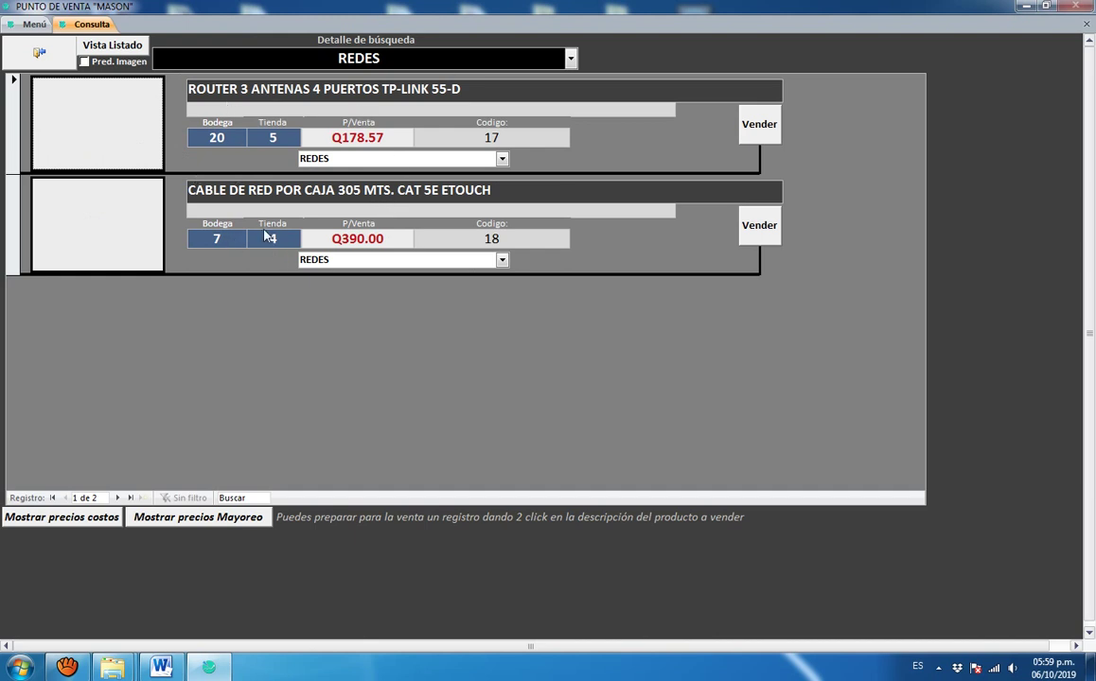
pyautogui.click(106, 62)
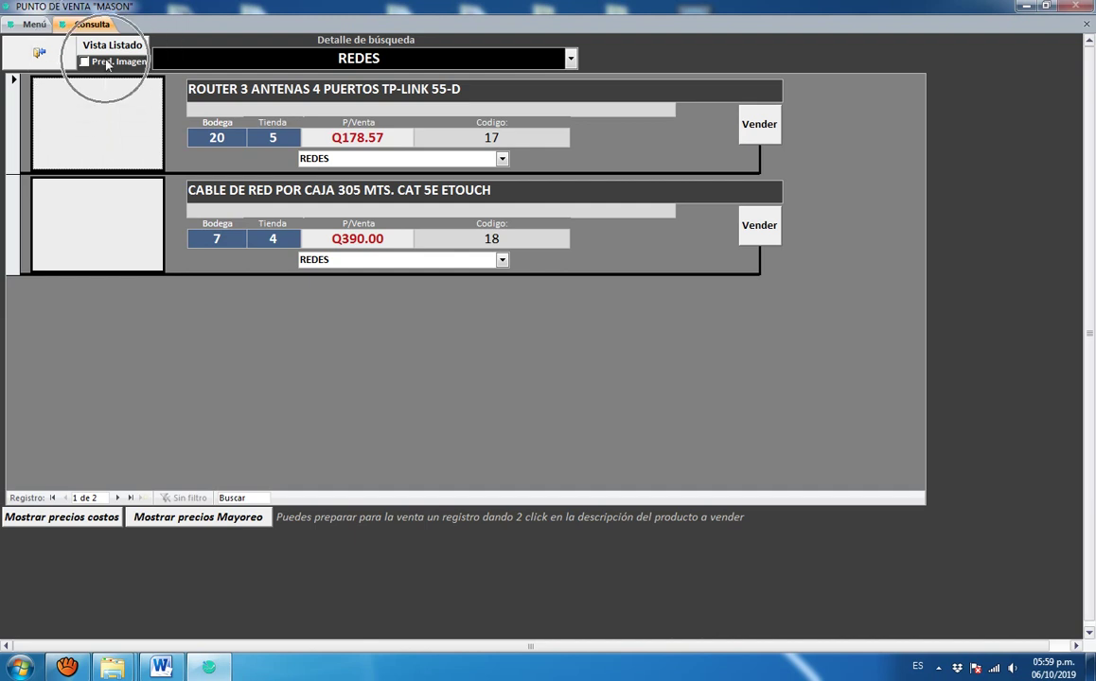
pyautogui.click(106, 63)
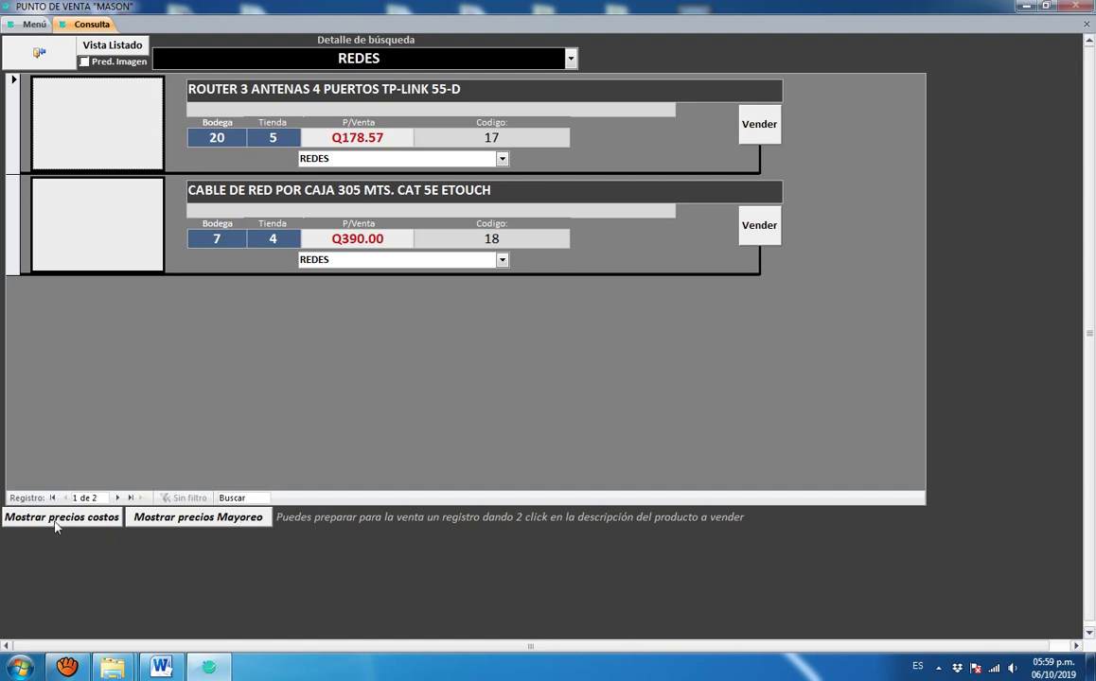
# - Display the wholesale prices of the REDES products and select the network cable's wholesale price
pyautogui.click(205, 518)
pyautogui.click(248, 265)
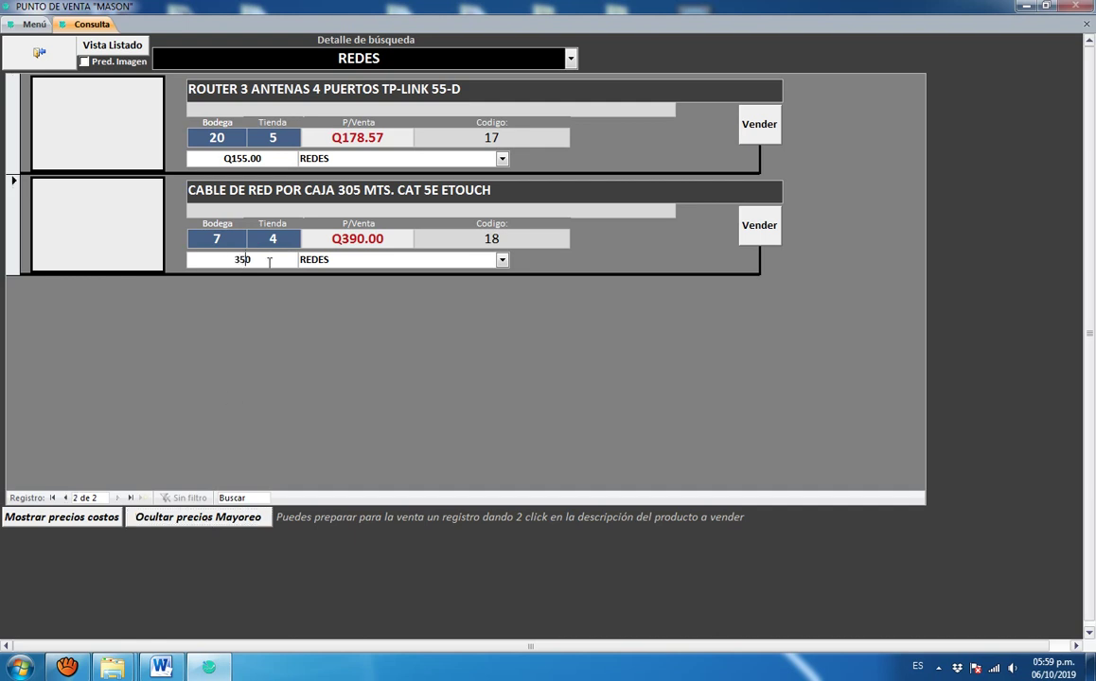
pyautogui.click(105, 145)
# - Try to hide the wholesale prices while a wholesale price field is selected
pyautogui.click(204, 519)
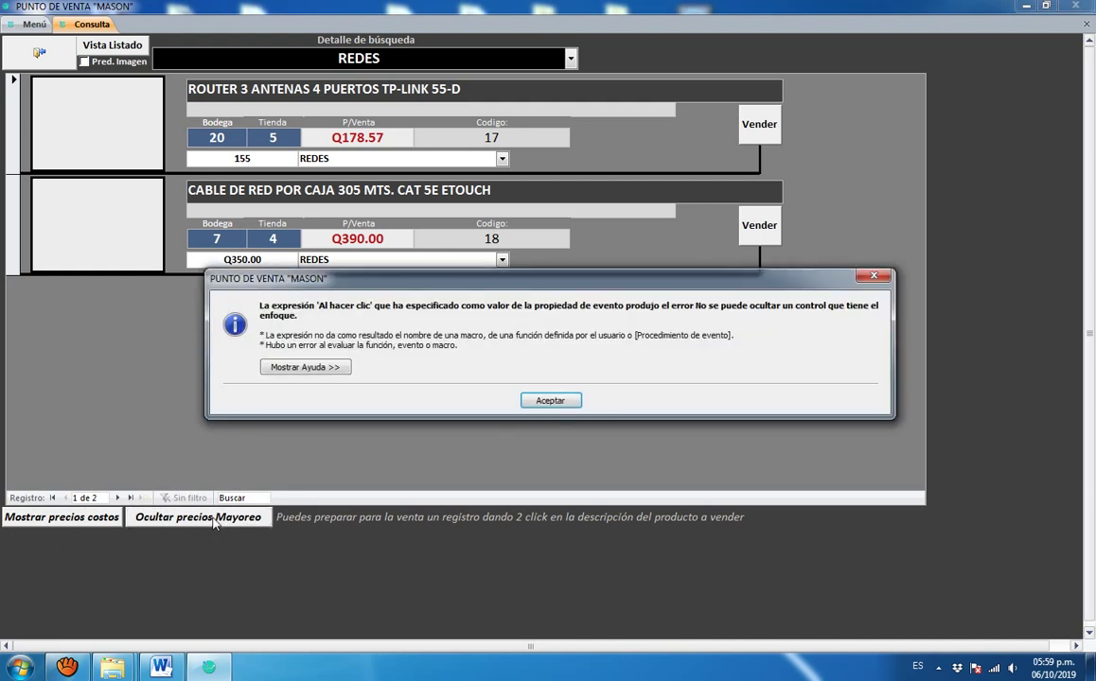
pyautogui.click(549, 400)
pyautogui.click(252, 259)
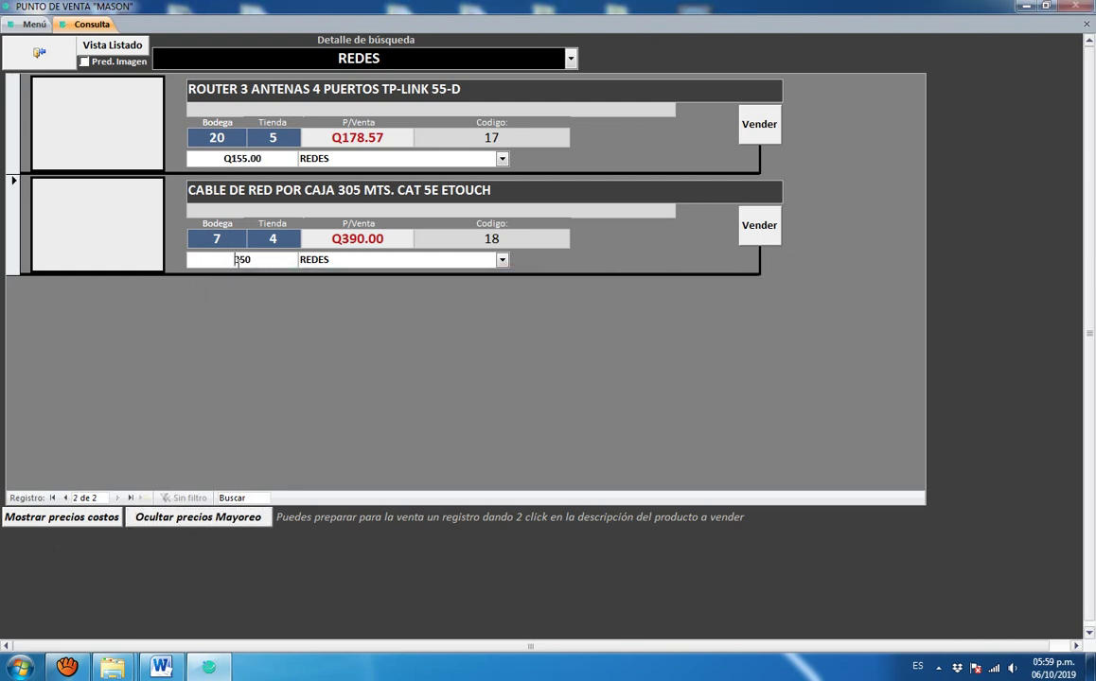
pyautogui.click(231, 517)
pyautogui.click(557, 400)
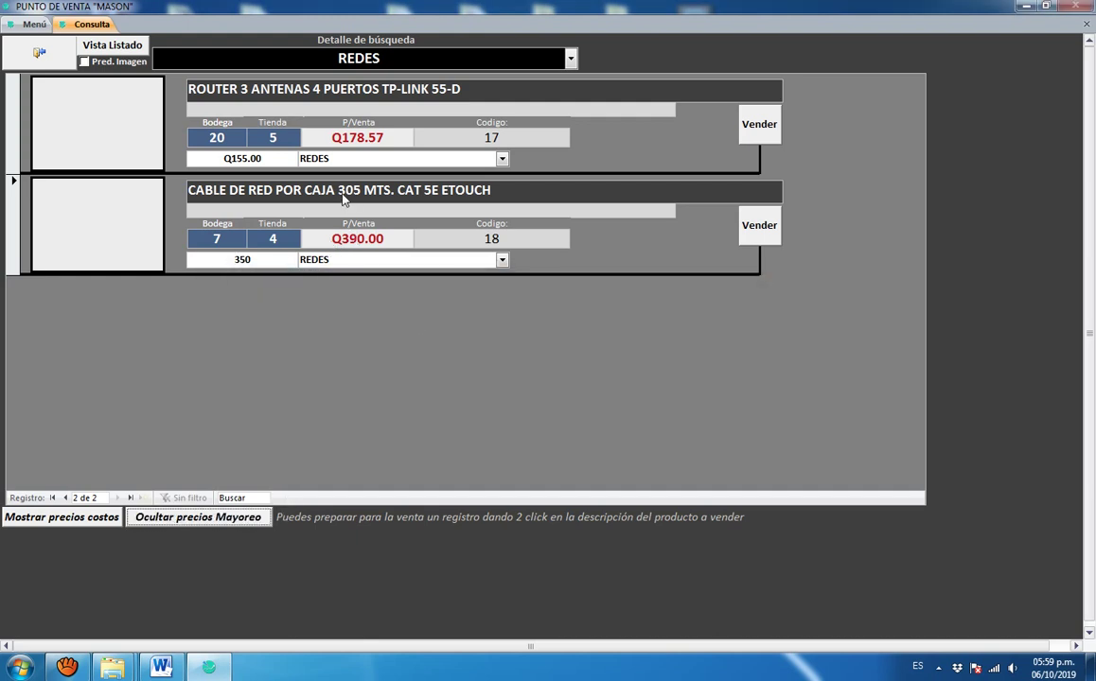
# - Toggle the wholesale prices several times and leave them hidden
pyautogui.click(194, 518)
pyautogui.click(192, 520)
pyautogui.click(191, 519)
pyautogui.click(191, 520)
pyautogui.click(191, 520)
pyautogui.click(192, 520)
pyautogui.click(223, 525)
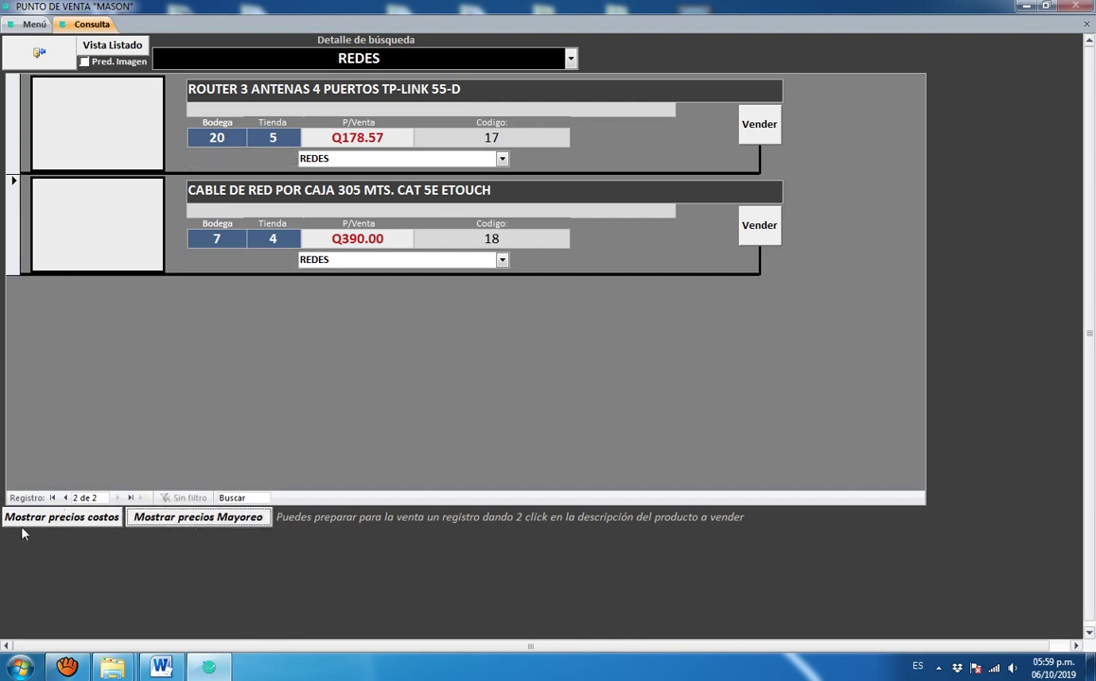
# - Check the cost prices and profit of the REDES products, and display their wholesale prices again
pyautogui.click(82, 526)
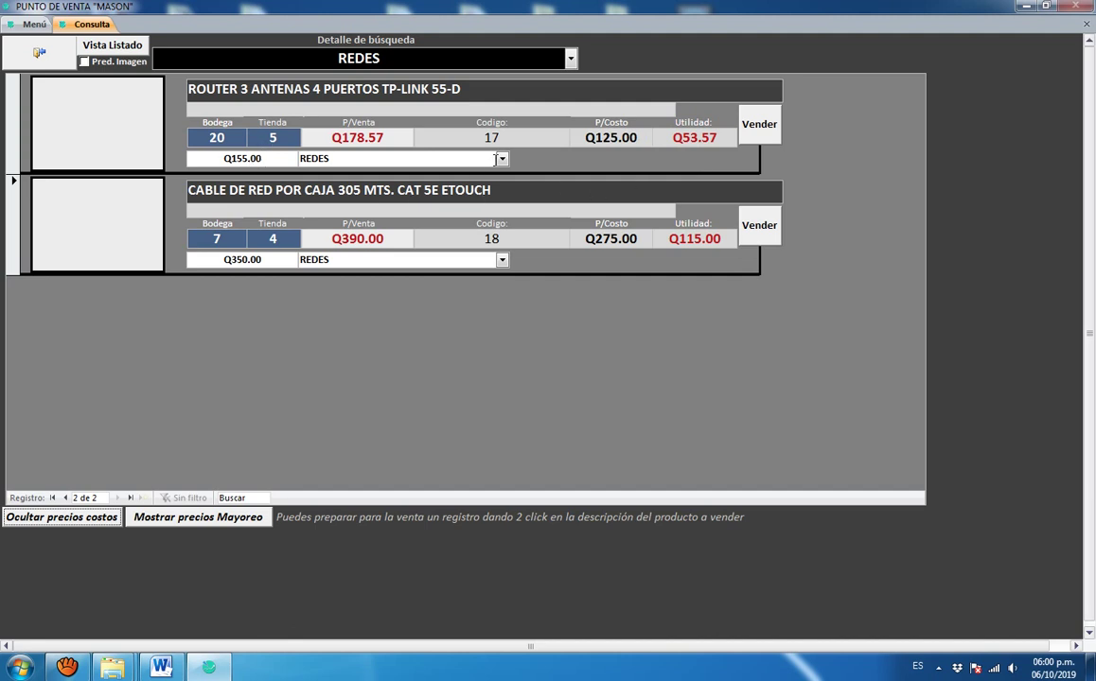
pyautogui.click(88, 525)
pyautogui.click(147, 522)
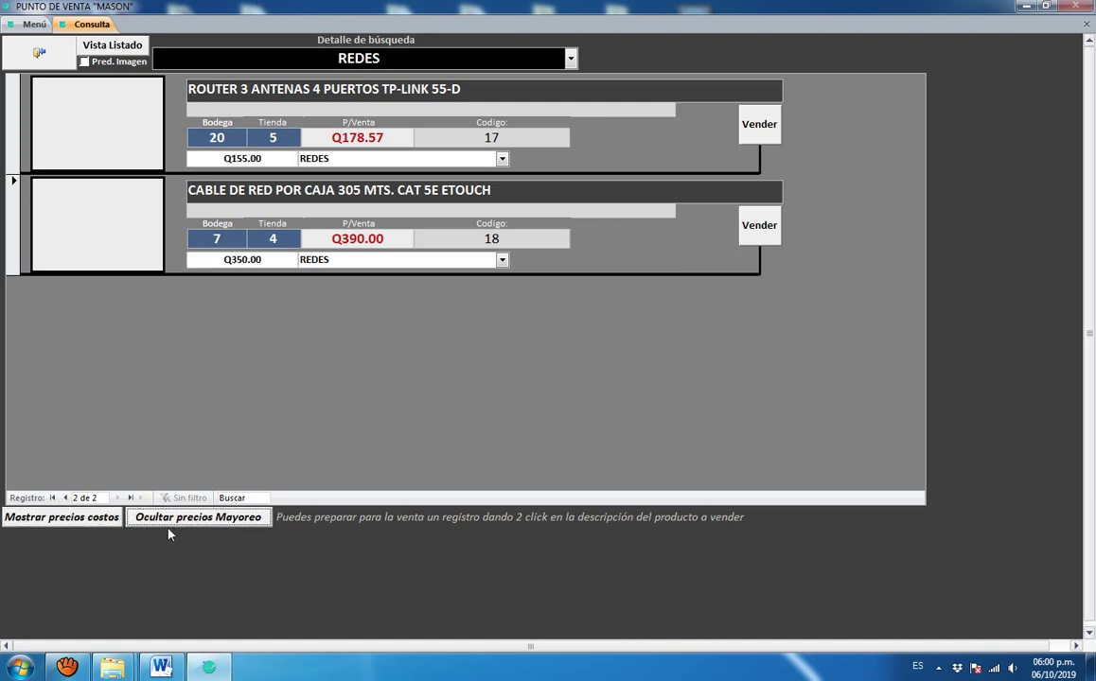
# - Toggle the cost prices on and off repeatedly, leaving both the cost and wholesale prices displayed
pyautogui.click(94, 522)
pyautogui.click(95, 522)
pyautogui.click(155, 524)
pyautogui.click(100, 517)
pyautogui.click(99, 519)
pyautogui.click(99, 519)
pyautogui.click(79, 528)
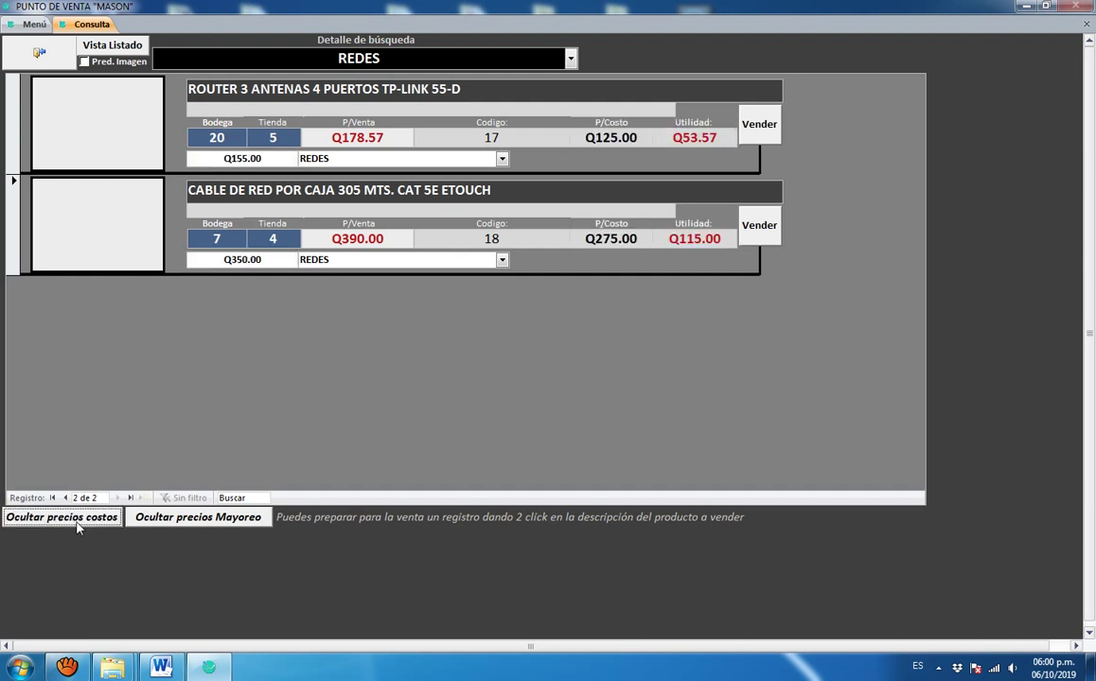
pyautogui.click(78, 528)
pyautogui.click(79, 529)
pyautogui.click(79, 528)
pyautogui.click(78, 528)
# - Start a sale of the CABLE DE RED product from its image record and decline loading it
pyautogui.click(749, 238)
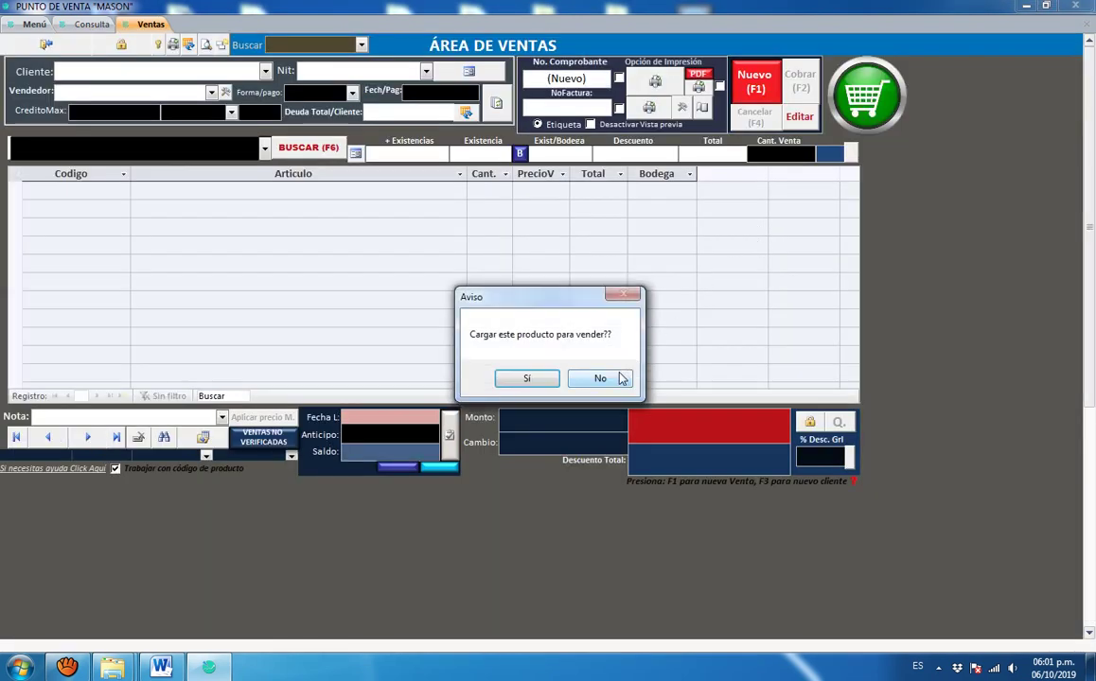
pyautogui.click(620, 378)
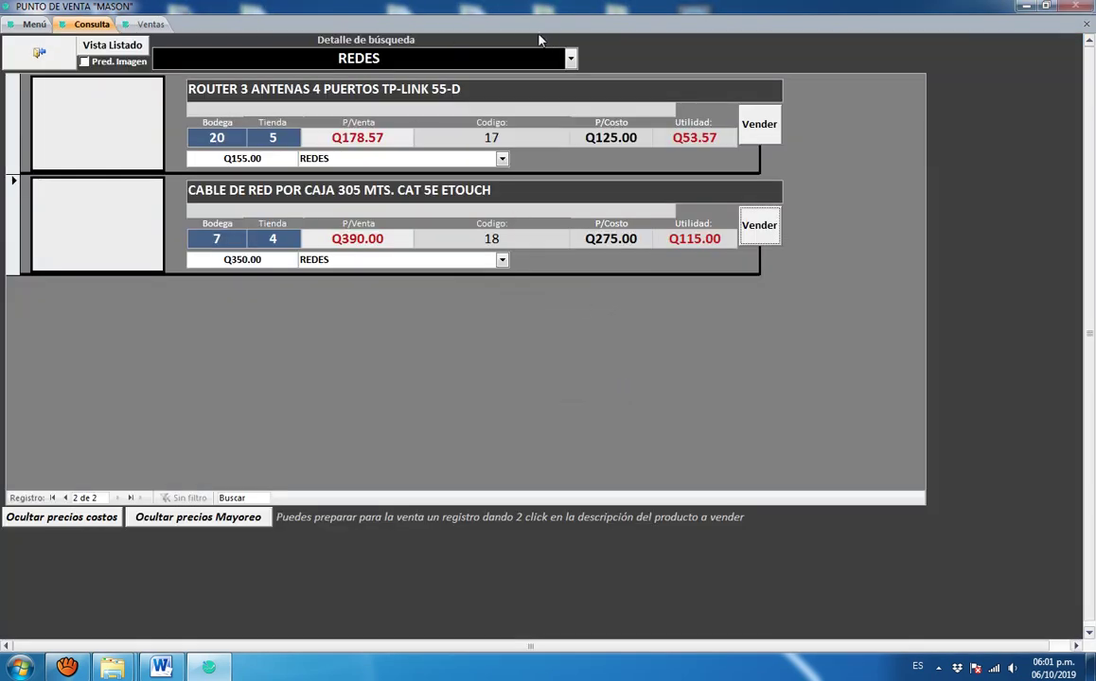
# - Start a sale of the CABLE DE RED product from the list view, decline loading it, and close the product lookup
pyautogui.click(103, 46)
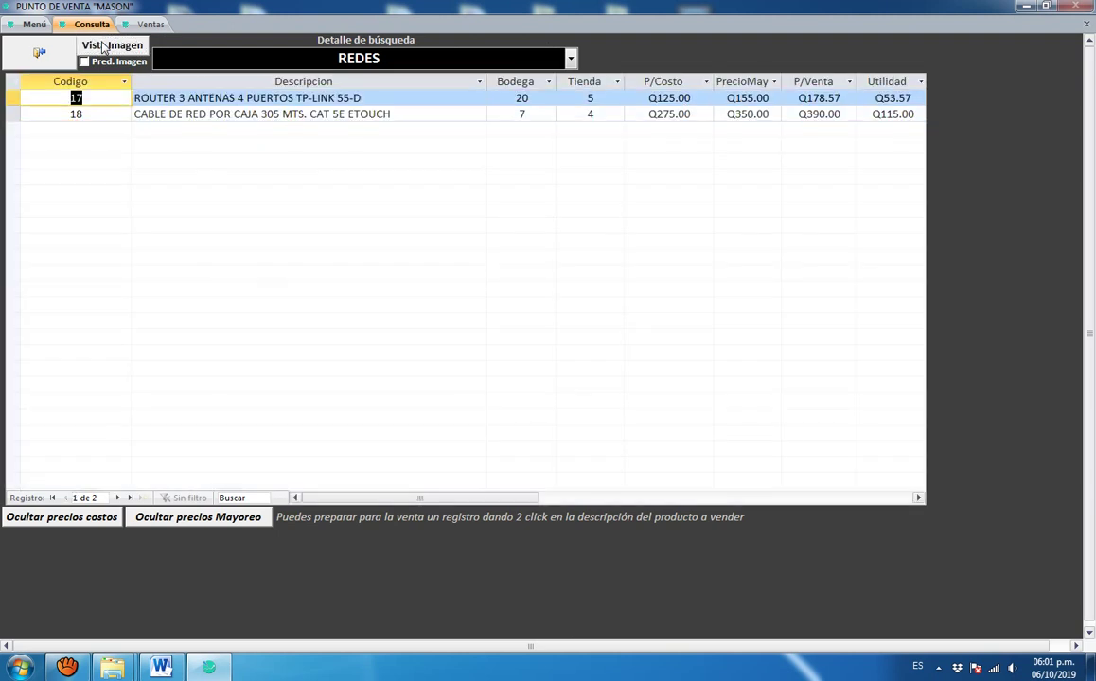
pyautogui.click(277, 114)
pyautogui.click(277, 115)
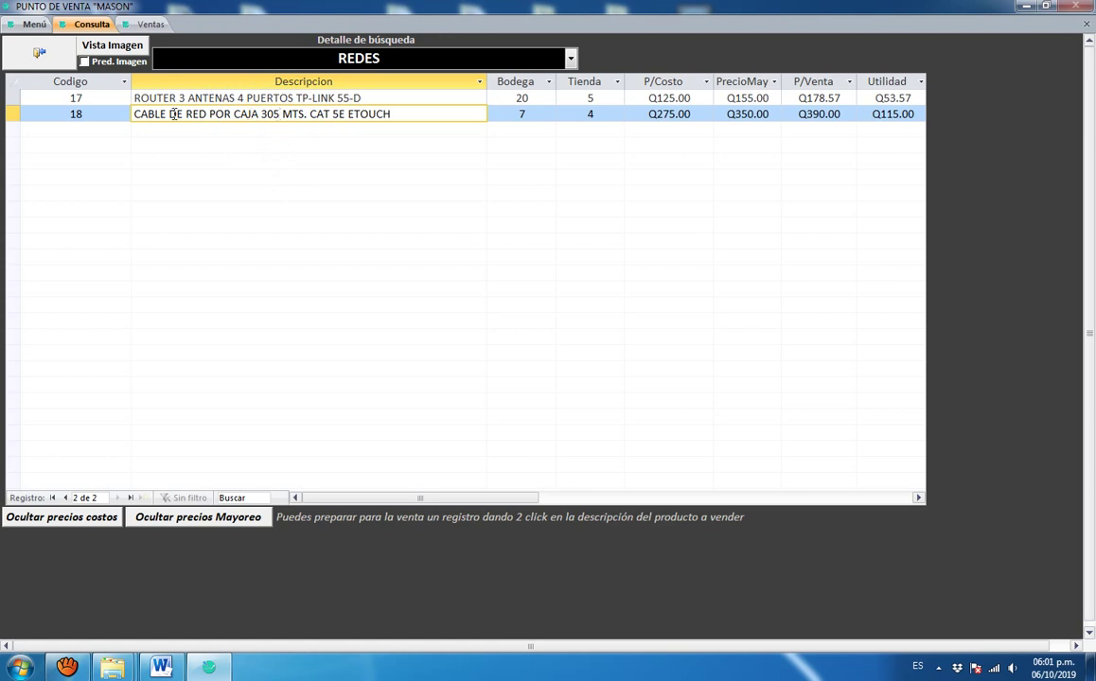
pyautogui.doubleClick(209, 114)
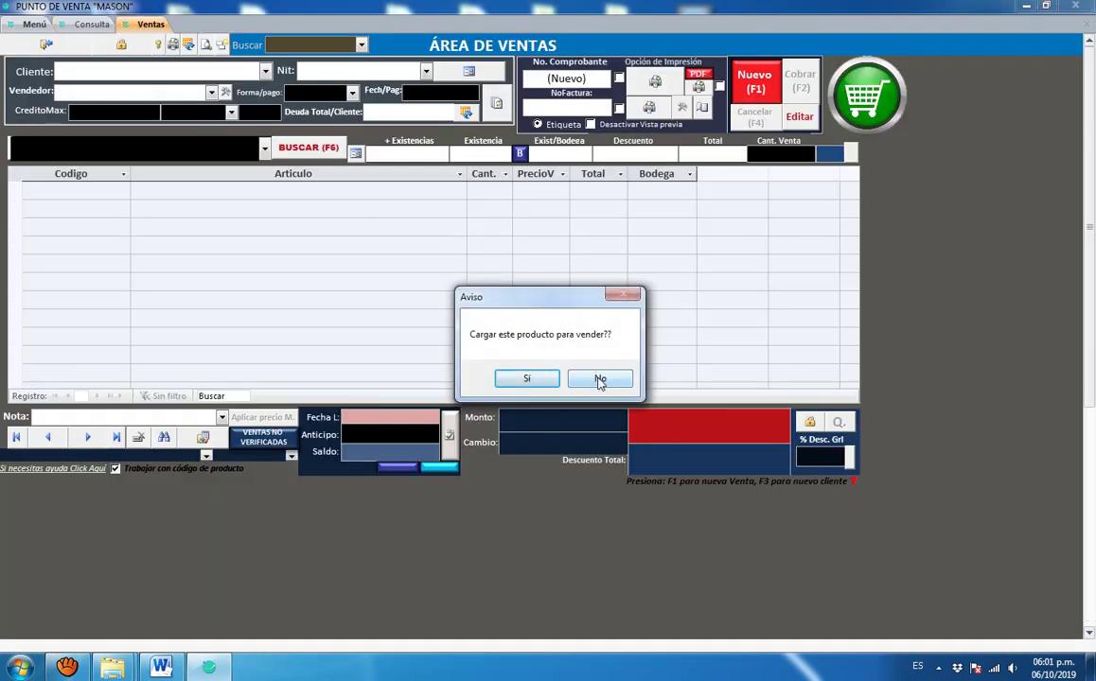
pyautogui.click(600, 380)
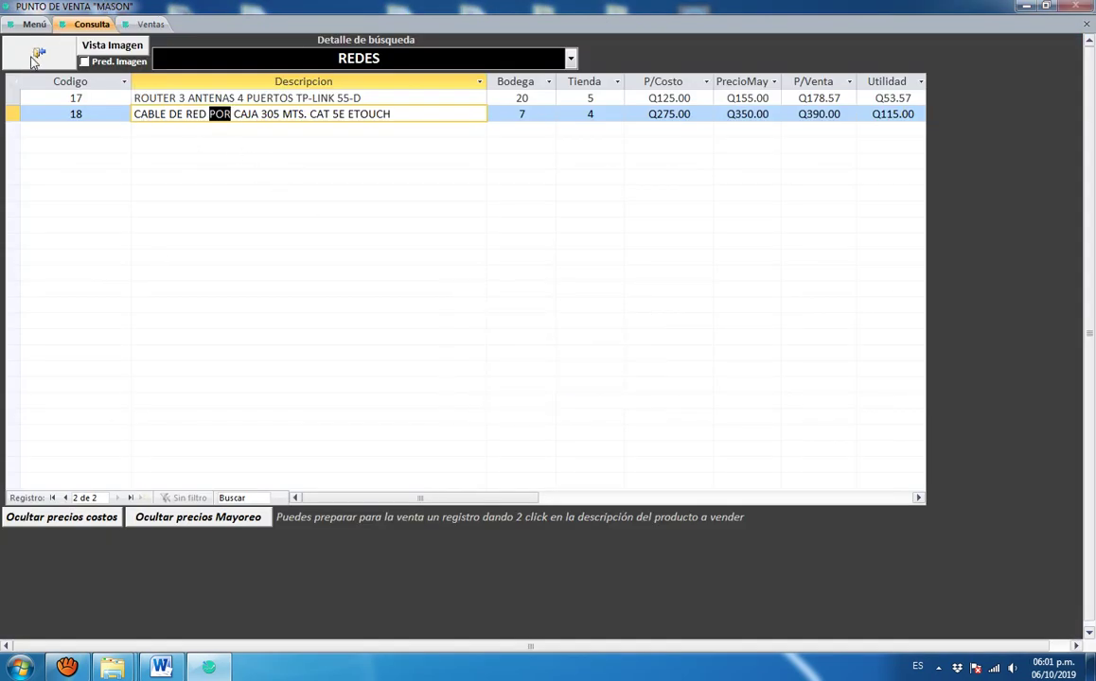
pyautogui.click(34, 59)
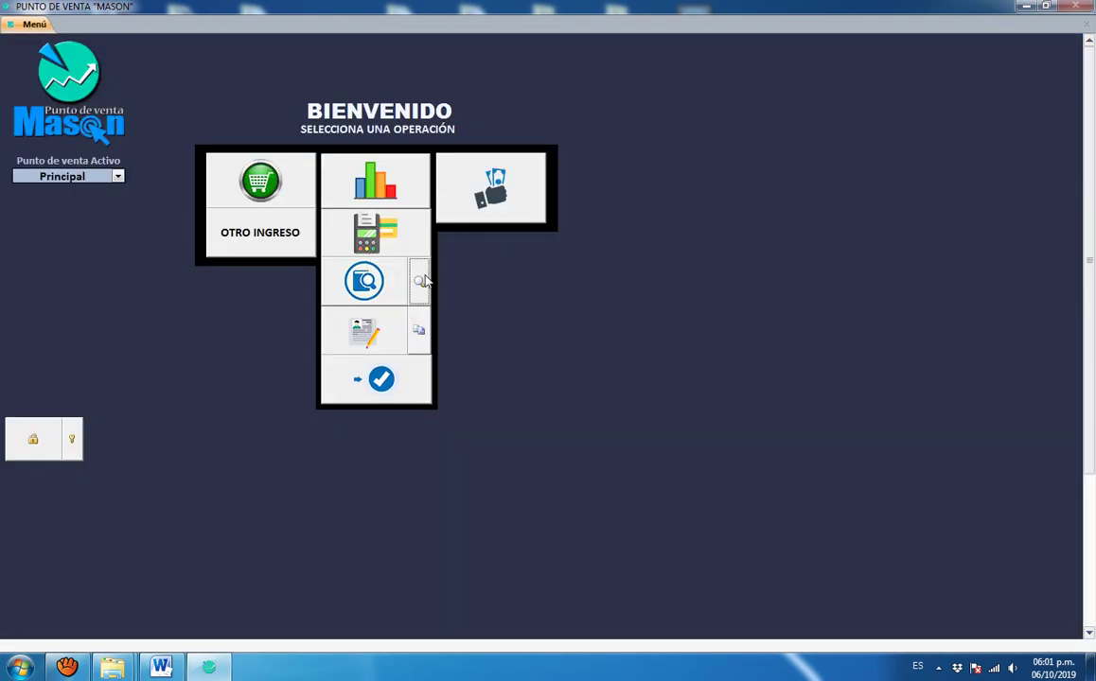
# - Reopen the quick product lookup for a glance at its list view and return to the main menu
pyautogui.click(419, 281)
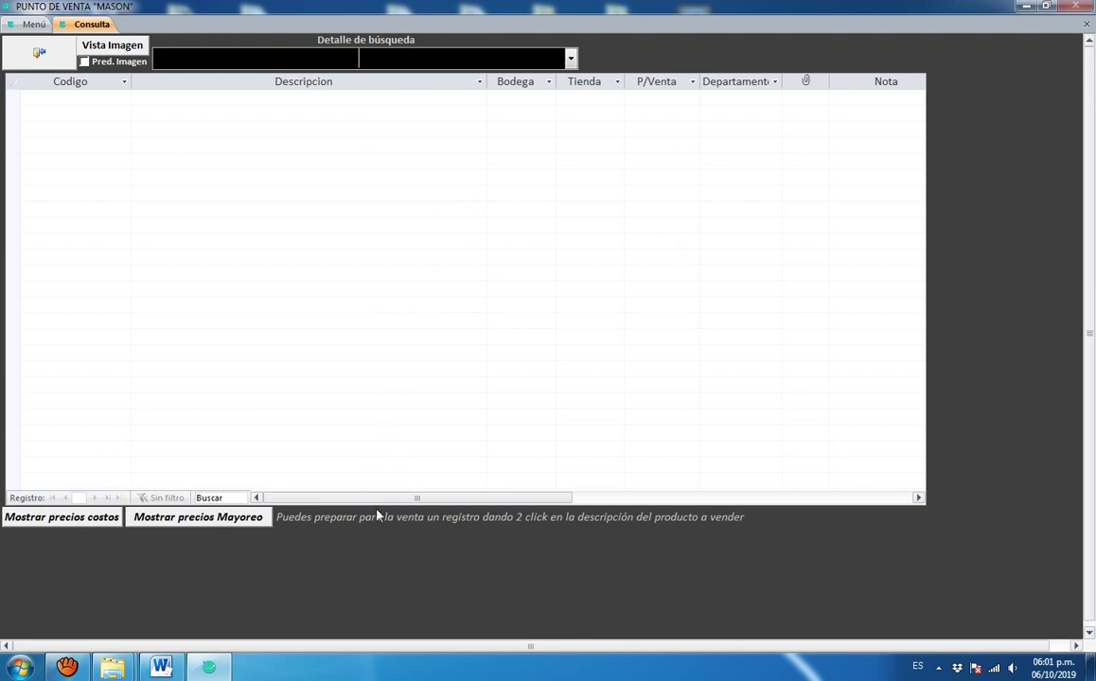
pyautogui.moveTo(516, 498); pyautogui.dragTo(396, 503)
pyautogui.click(63, 60)
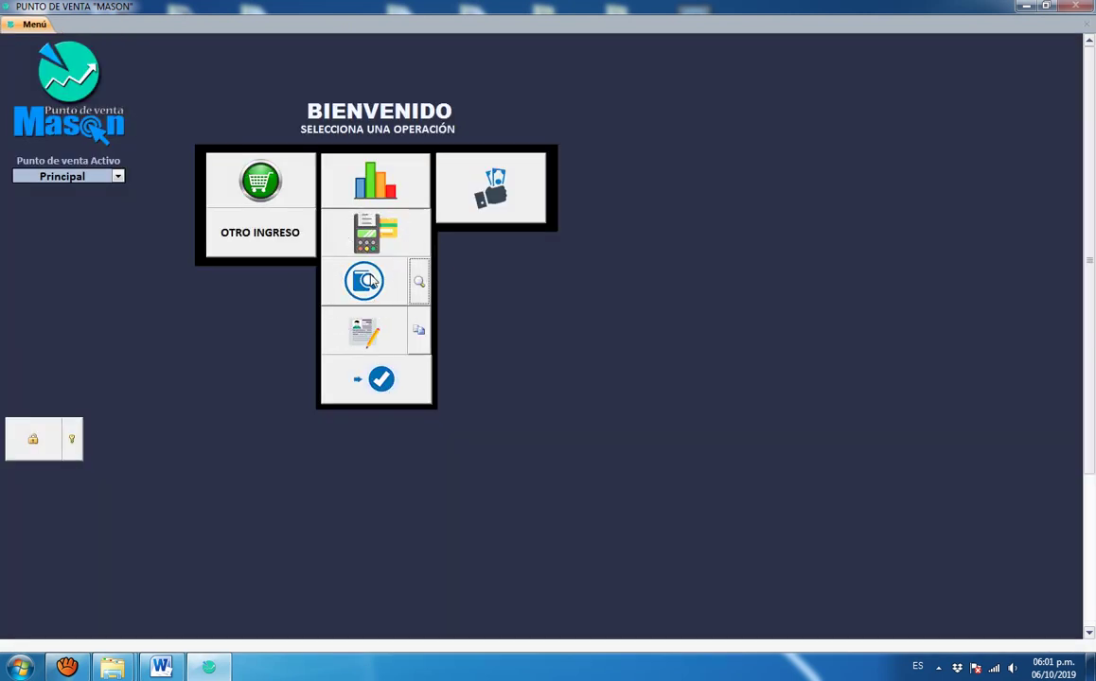
# - Open the warehouse product queries, search all products of the Principal point of sale, and close the results
pyautogui.click(371, 282)
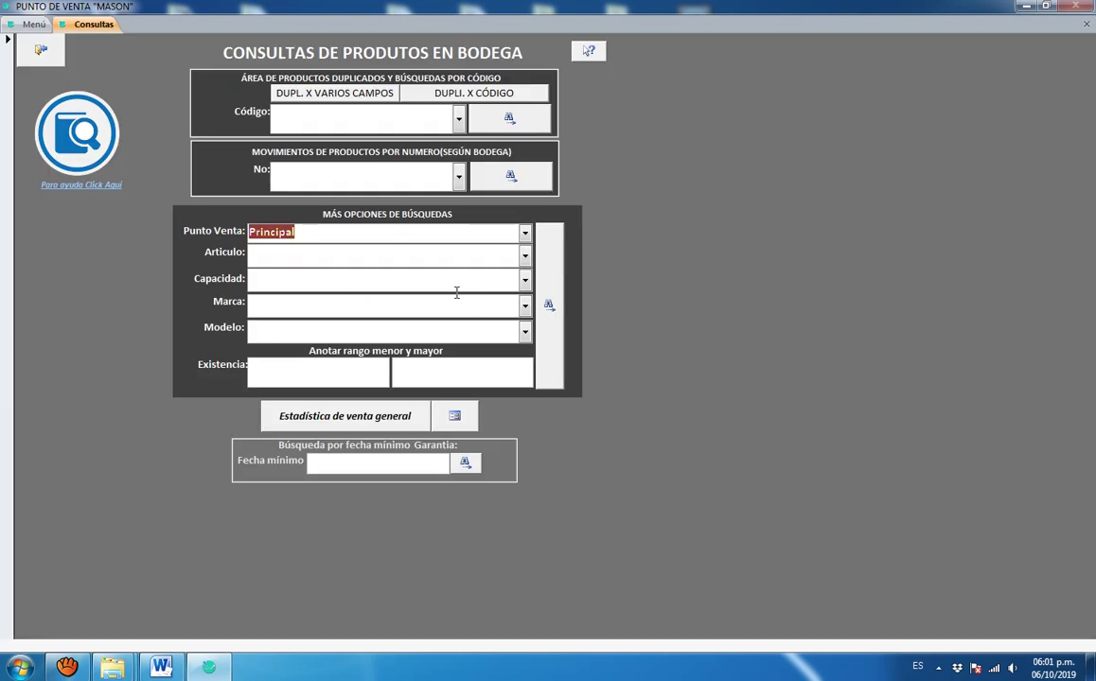
pyautogui.click(318, 252)
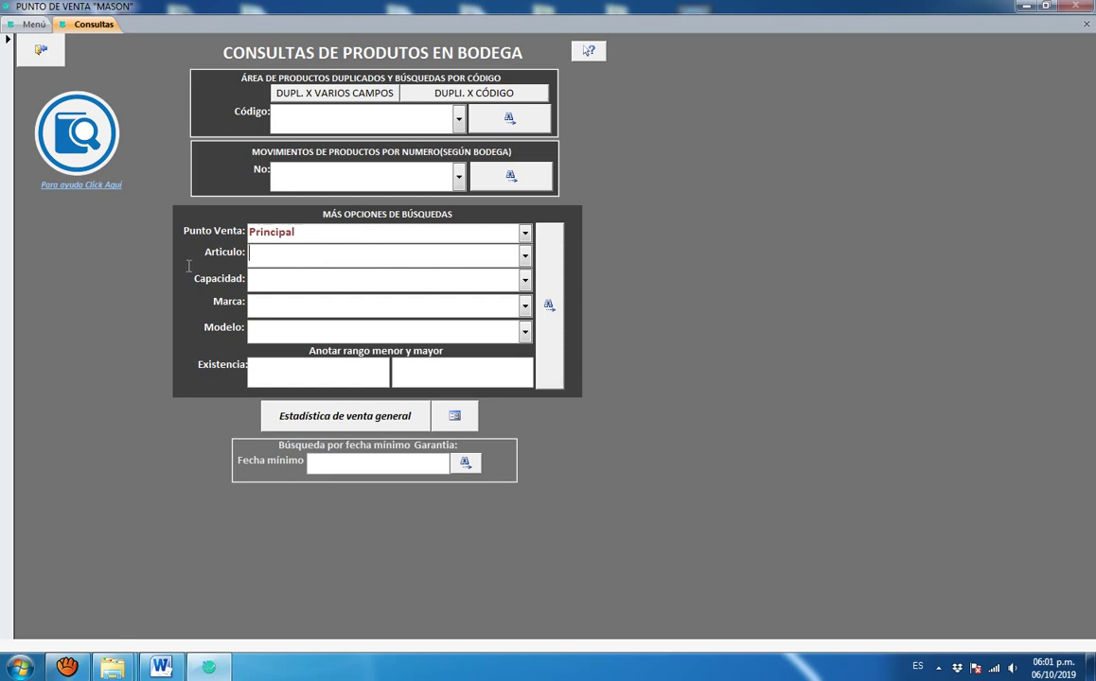
pyautogui.click(302, 277)
pyautogui.click(524, 233)
pyautogui.click(526, 233)
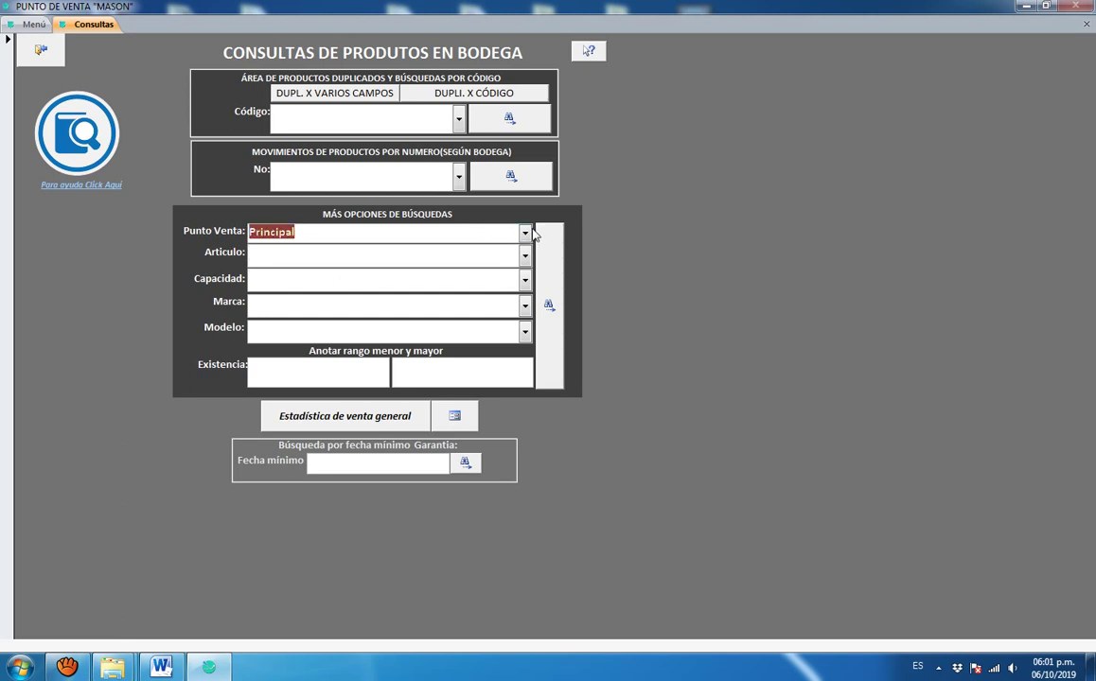
pyautogui.click(526, 234)
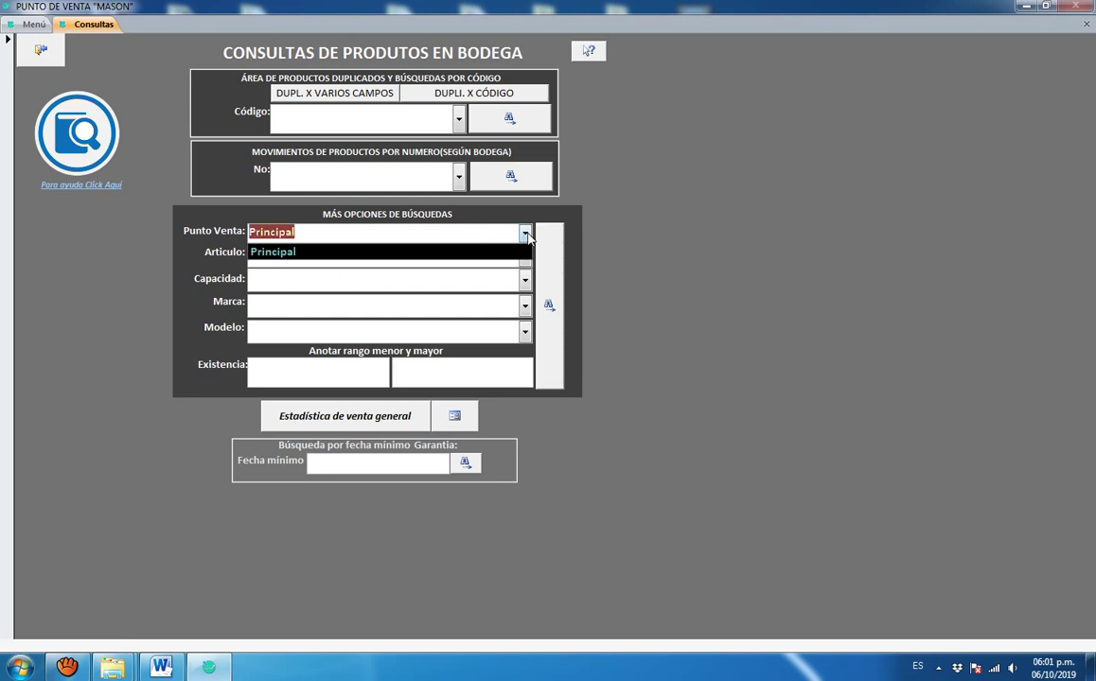
pyautogui.click(526, 234)
pyautogui.click(527, 234)
pyautogui.click(485, 236)
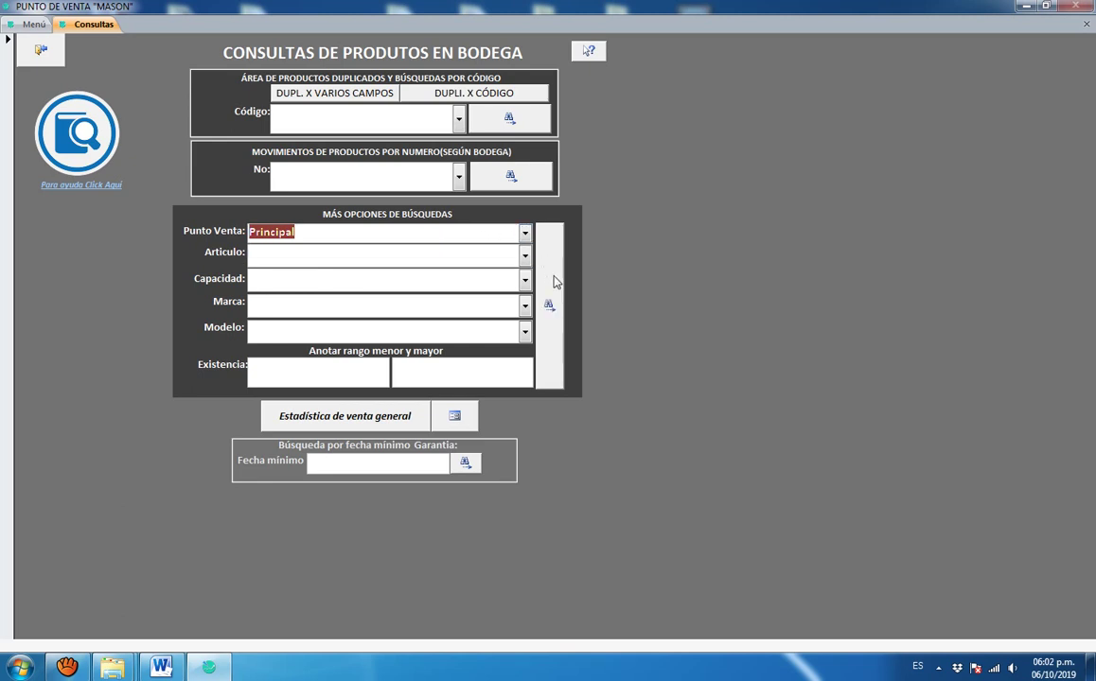
pyautogui.click(556, 281)
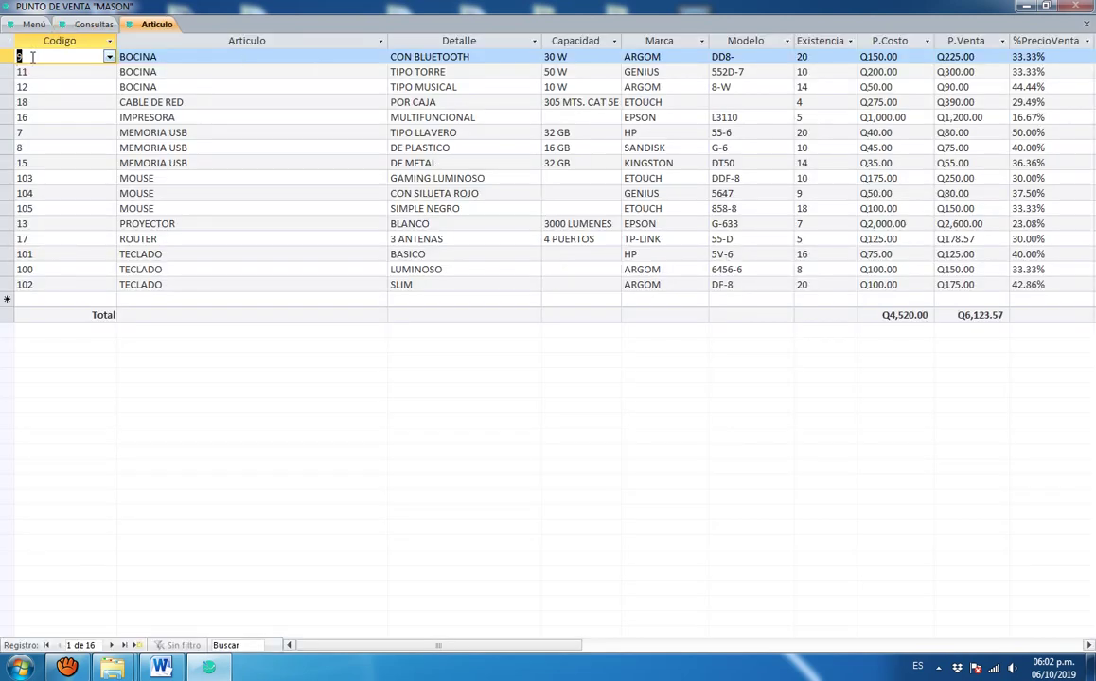
pyautogui.click(1086, 23)
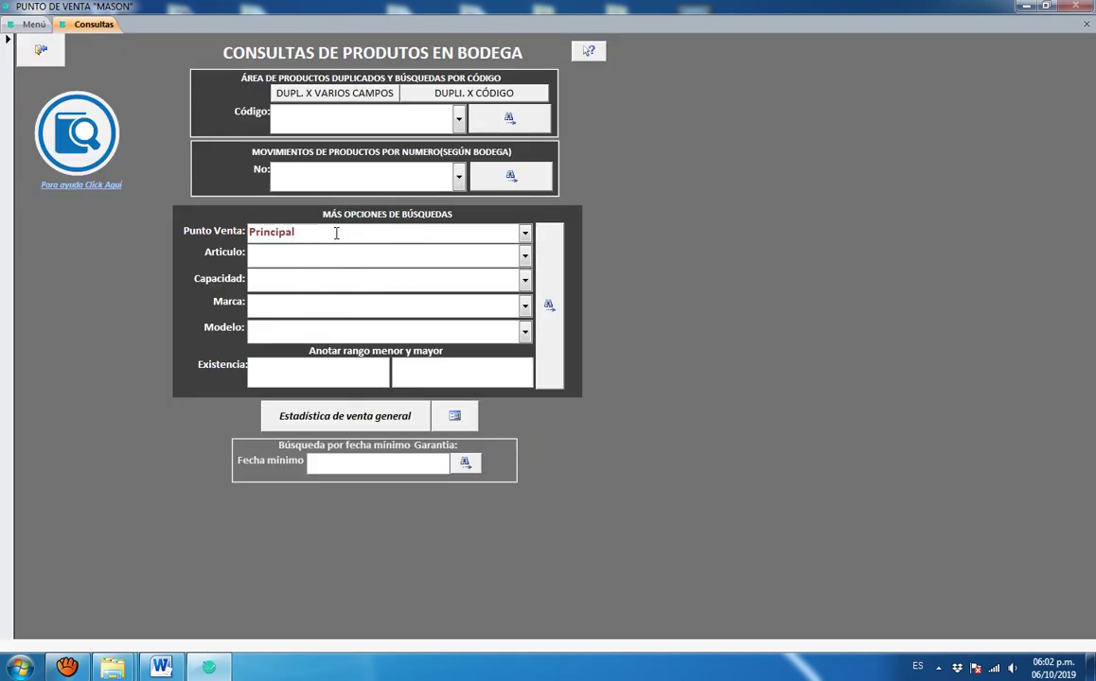
# - Search the Principal point of sale for the article MEMORIA USB and close the results
pyautogui.click(524, 234)
pyautogui.click(525, 235)
pyautogui.click(310, 230)
pyautogui.moveTo(248, 235); pyautogui.dragTo(313, 235)
pyautogui.click(347, 237)
pyautogui.click(282, 256)
pyautogui.click(297, 305)
pyautogui.click(525, 255)
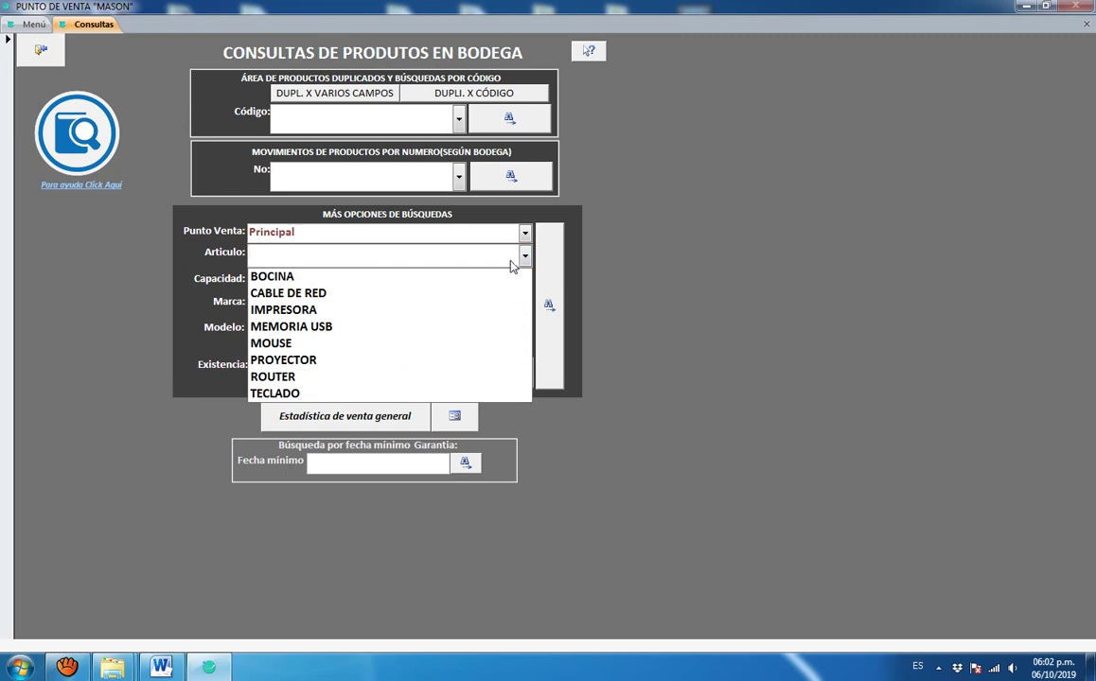
pyautogui.click(372, 327)
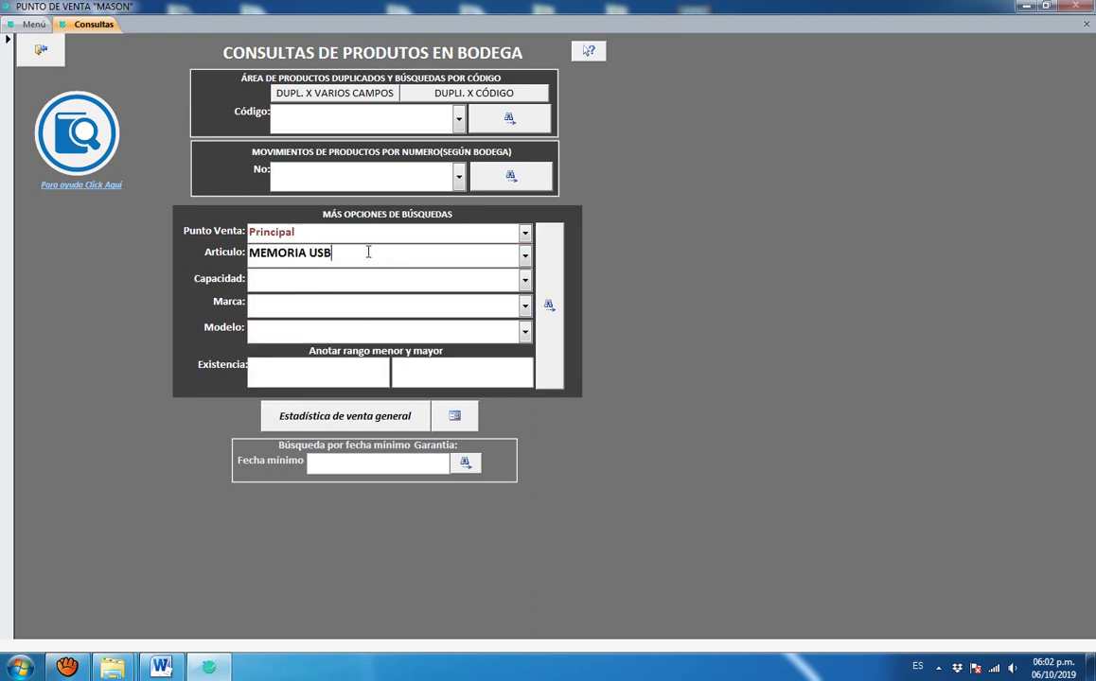
pyautogui.click(550, 263)
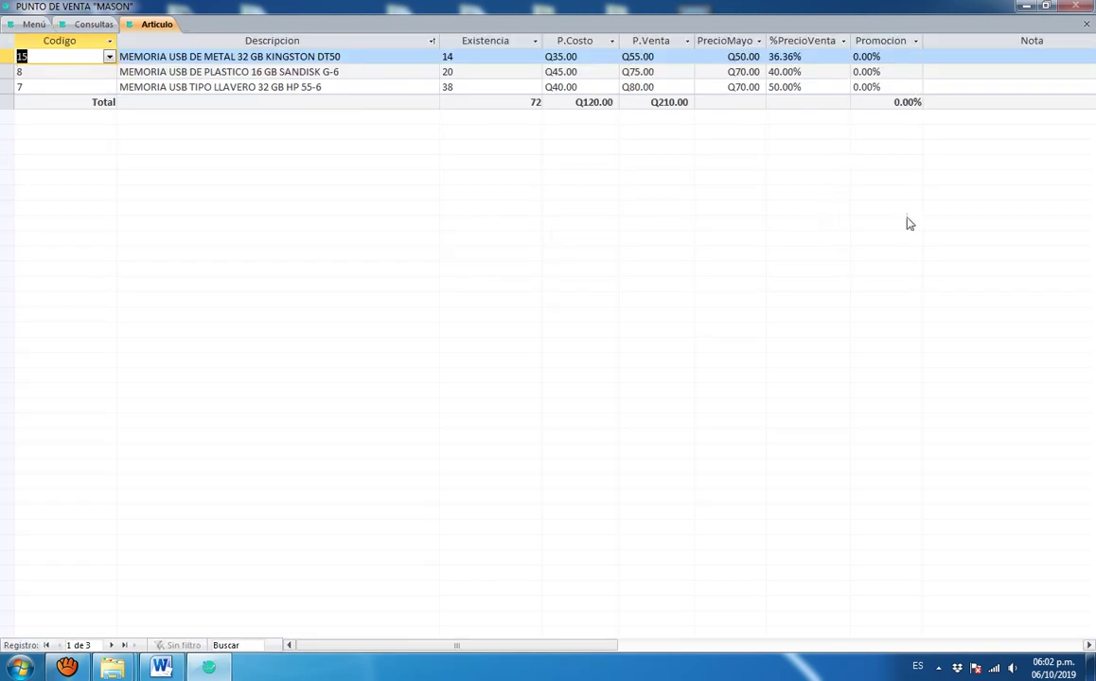
pyautogui.hotkey('ctrl', 'F4')
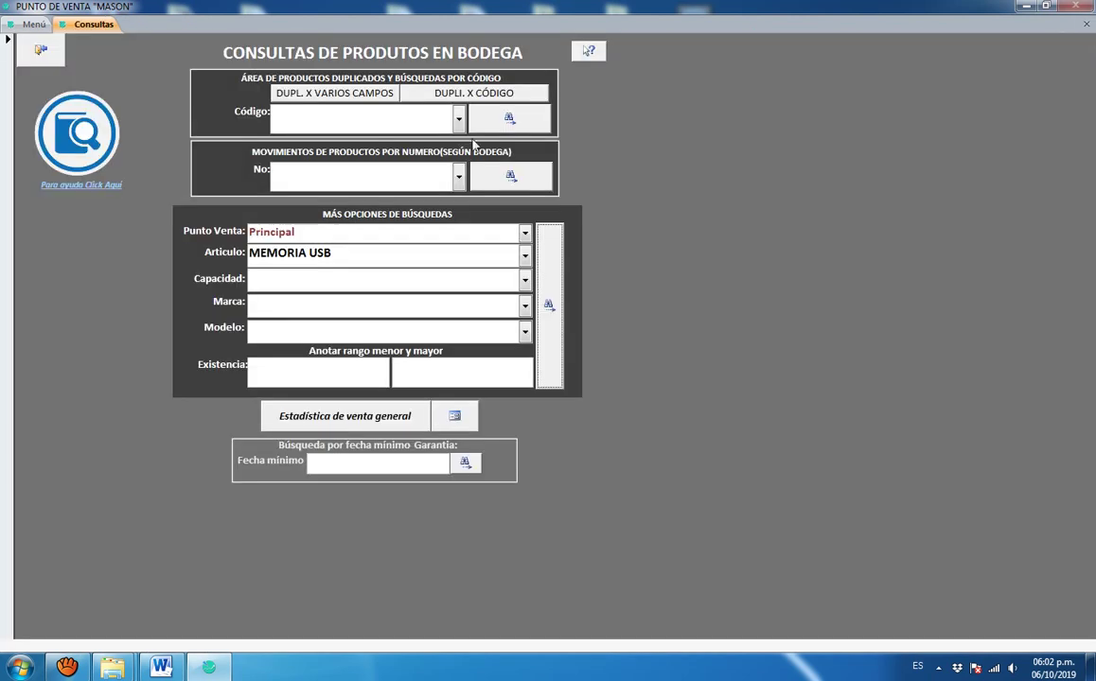
# - Narrow the MEMORIA USB search to a capacity of 32 GB, run it, and close the results
pyautogui.click(499, 279)
pyautogui.write('32 GB')
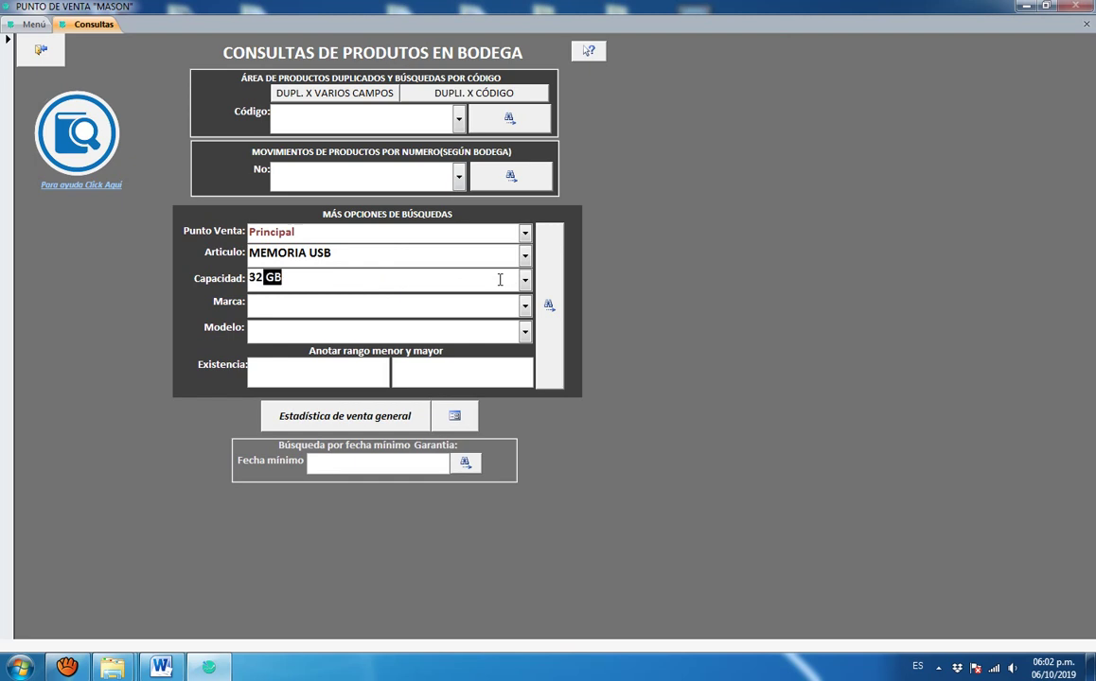
pyautogui.click(546, 269)
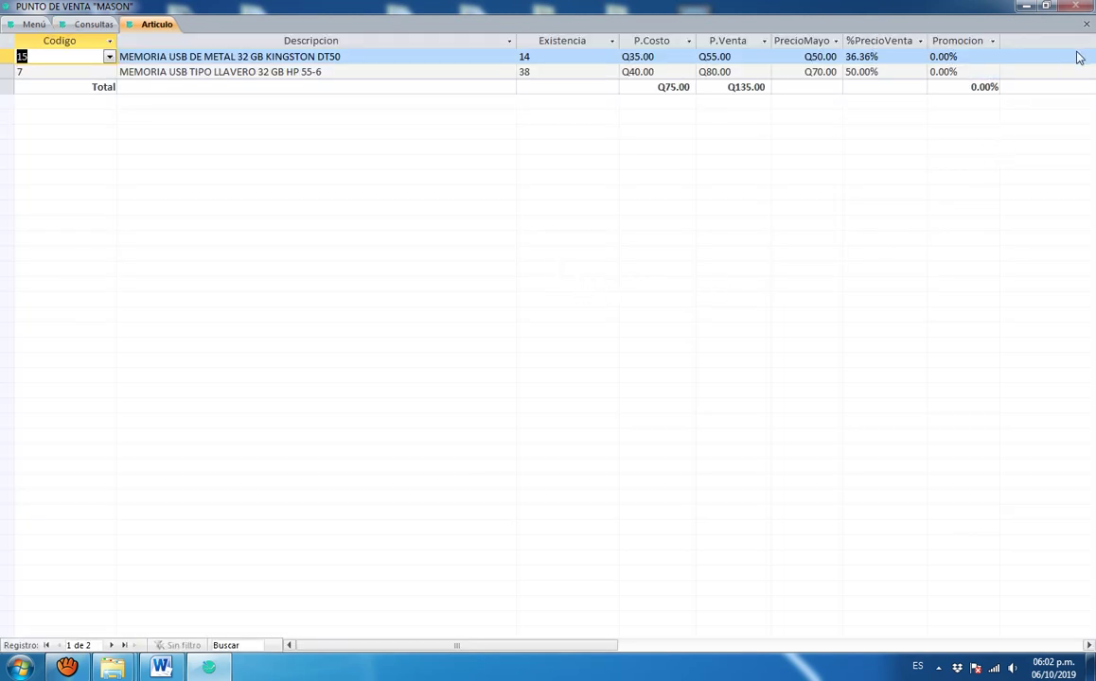
pyautogui.click(1085, 23)
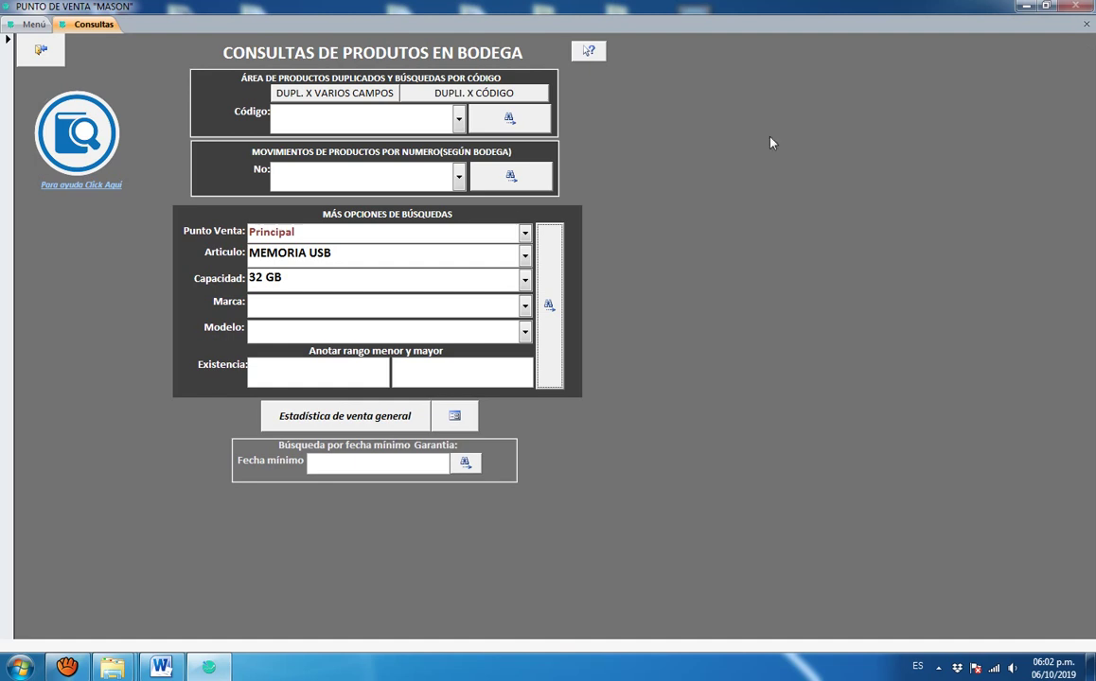
# - Replace the capacity filter with the brand KINGSTON, run the MEMORIA USB search, and close the results
pyautogui.moveTo(352, 252); pyautogui.dragTo(249, 253)
pyautogui.click(327, 252)
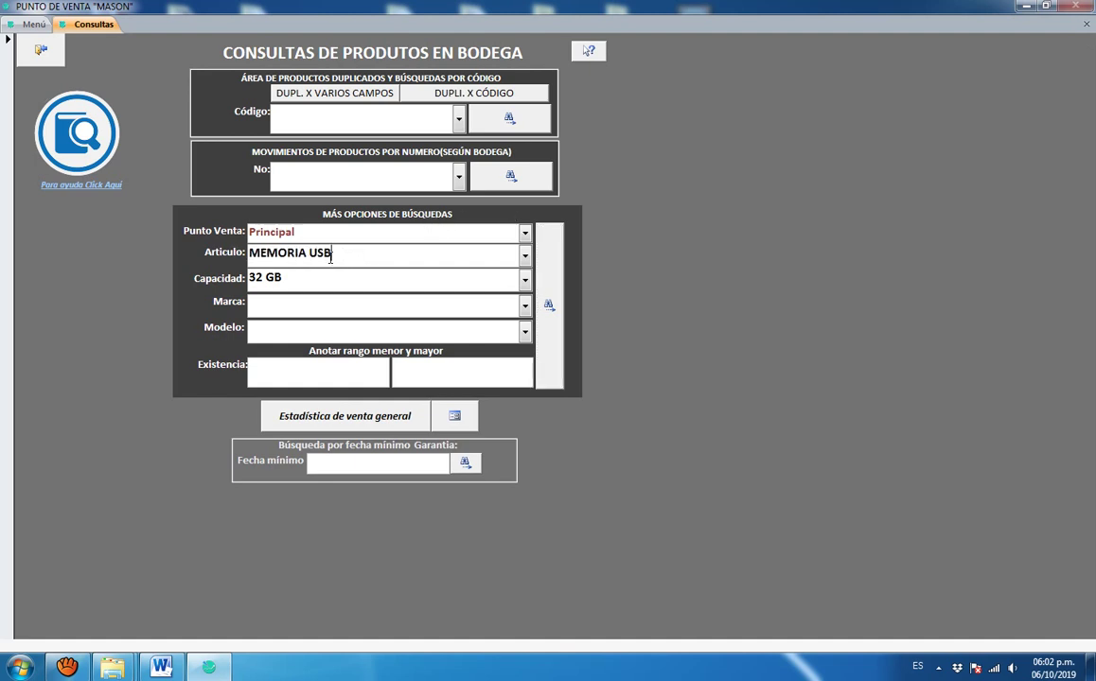
pyautogui.moveTo(311, 280); pyautogui.dragTo(237, 279)
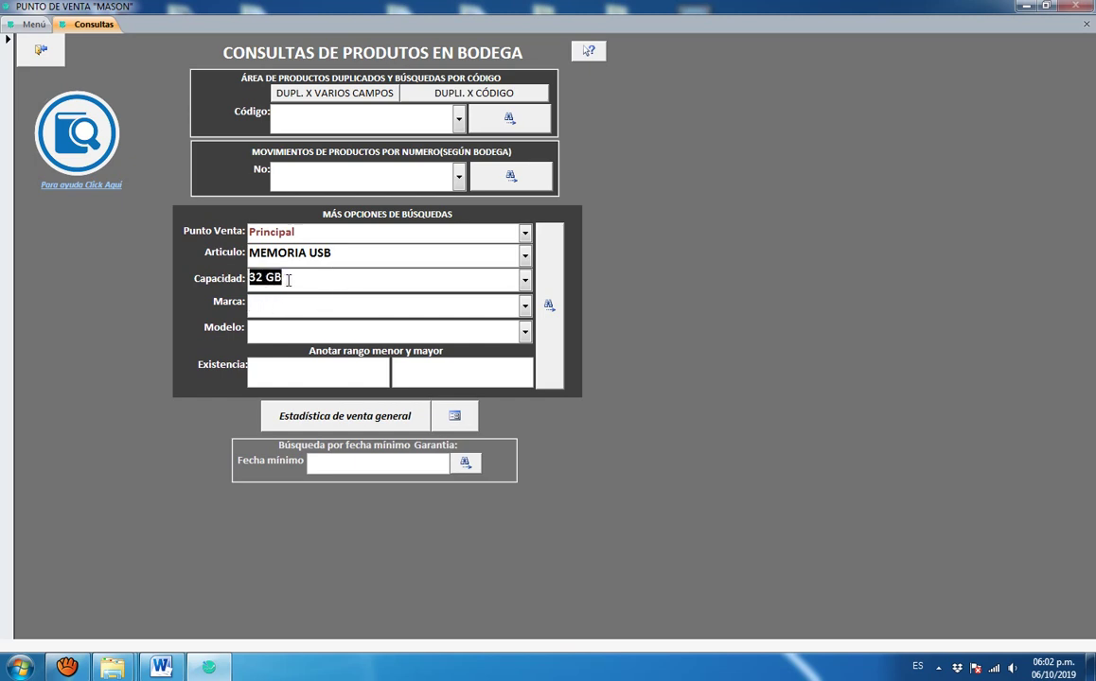
pyautogui.press('BackSpace')
pyautogui.press('Tab')
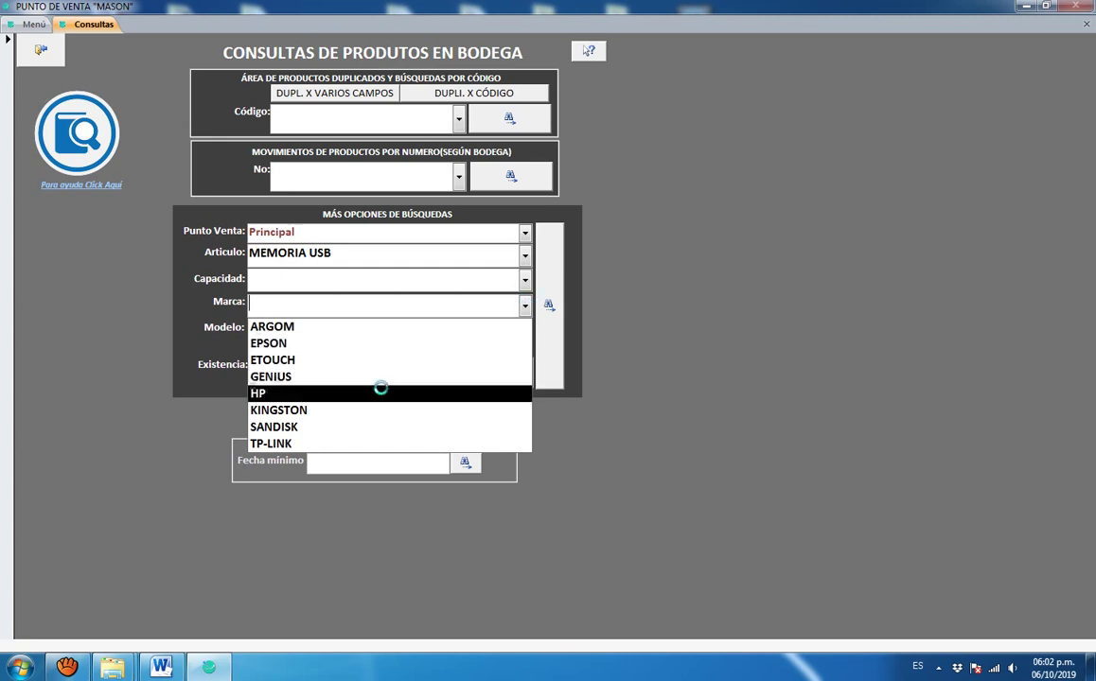
pyautogui.click(326, 410)
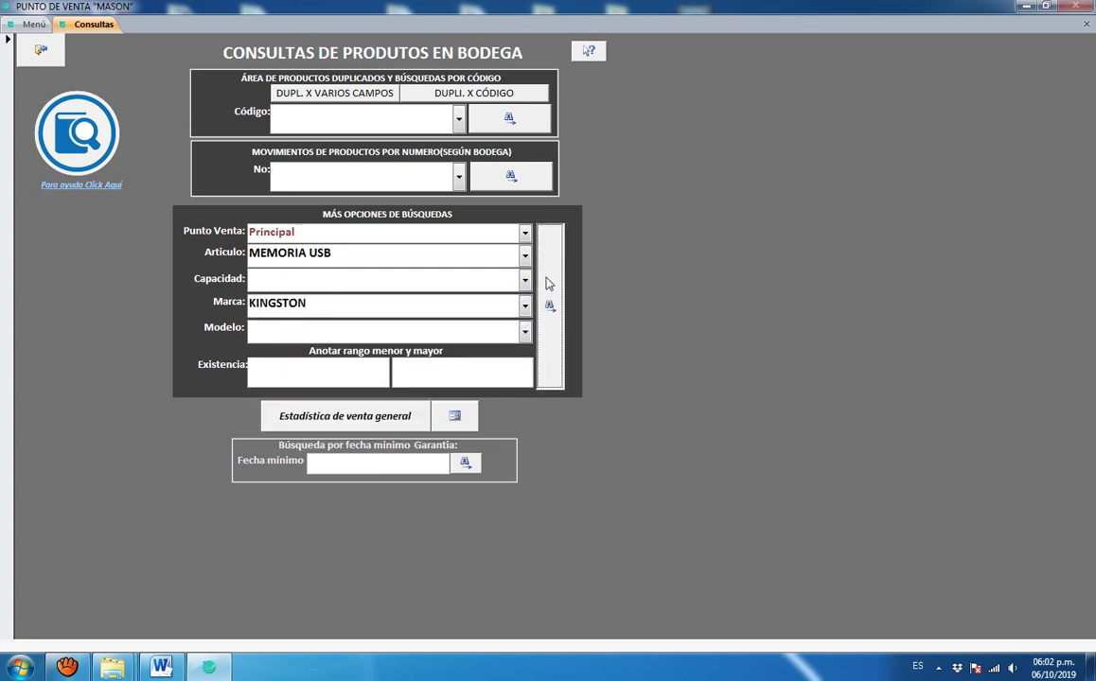
pyautogui.click(547, 284)
pyautogui.moveTo(380, 59); pyautogui.dragTo(189, 57)
pyautogui.click(1086, 24)
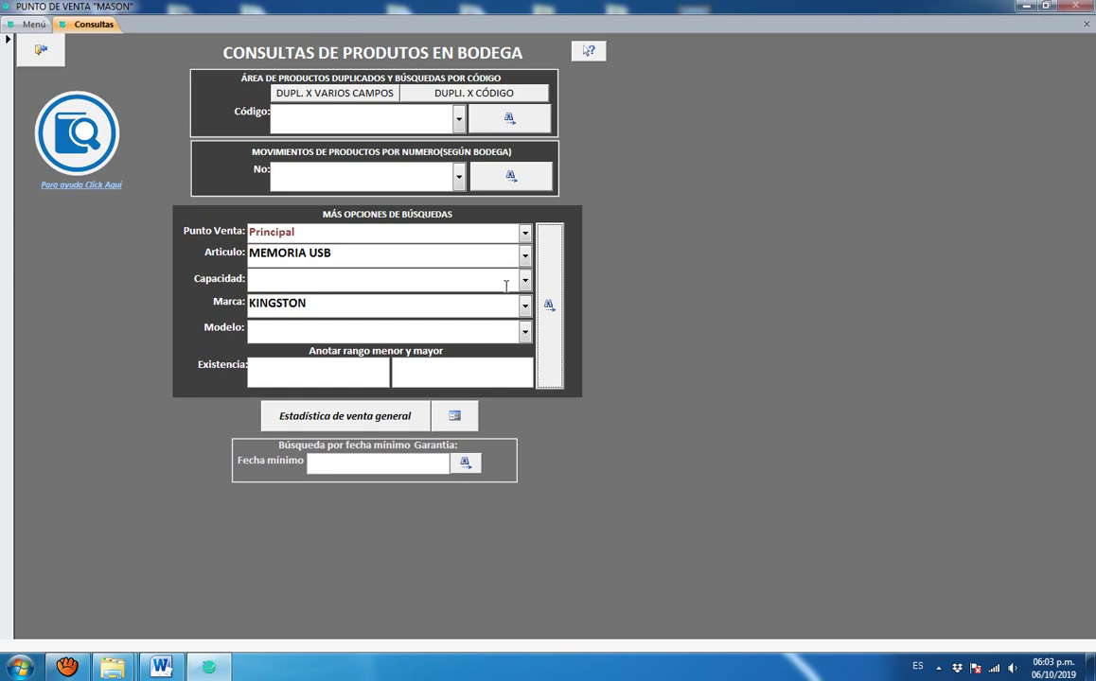
# - Clear the brand filter and enter a stock range of 0 to 1 for MEMORIA USB
pyautogui.doubleClick(345, 303)
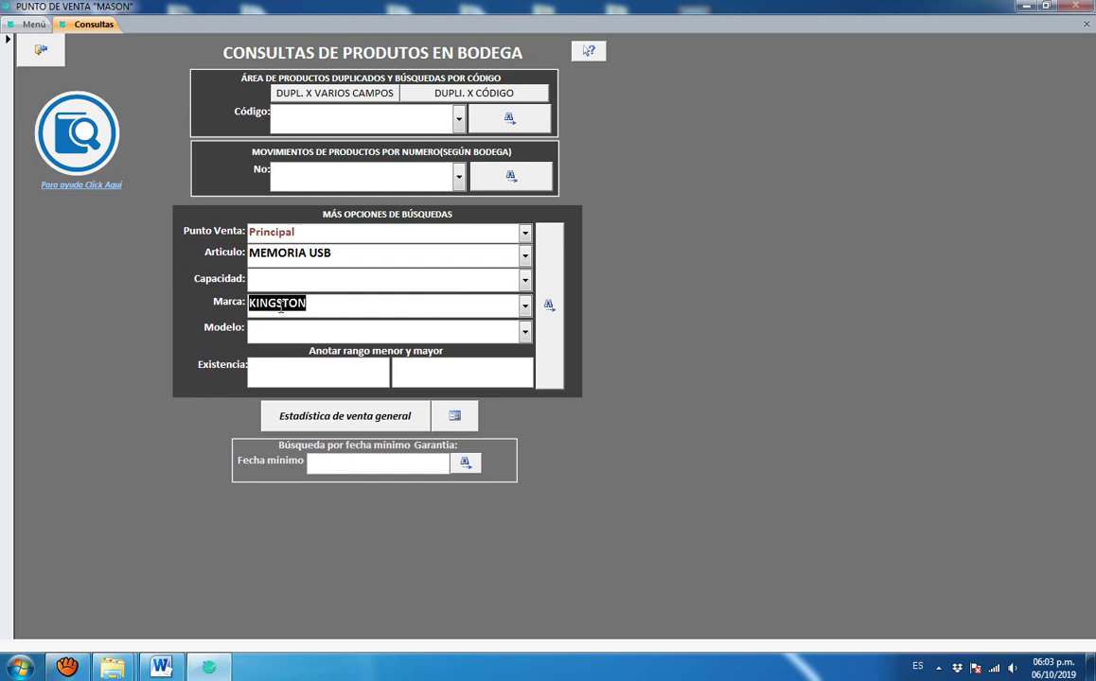
pyautogui.press('BackSpace')
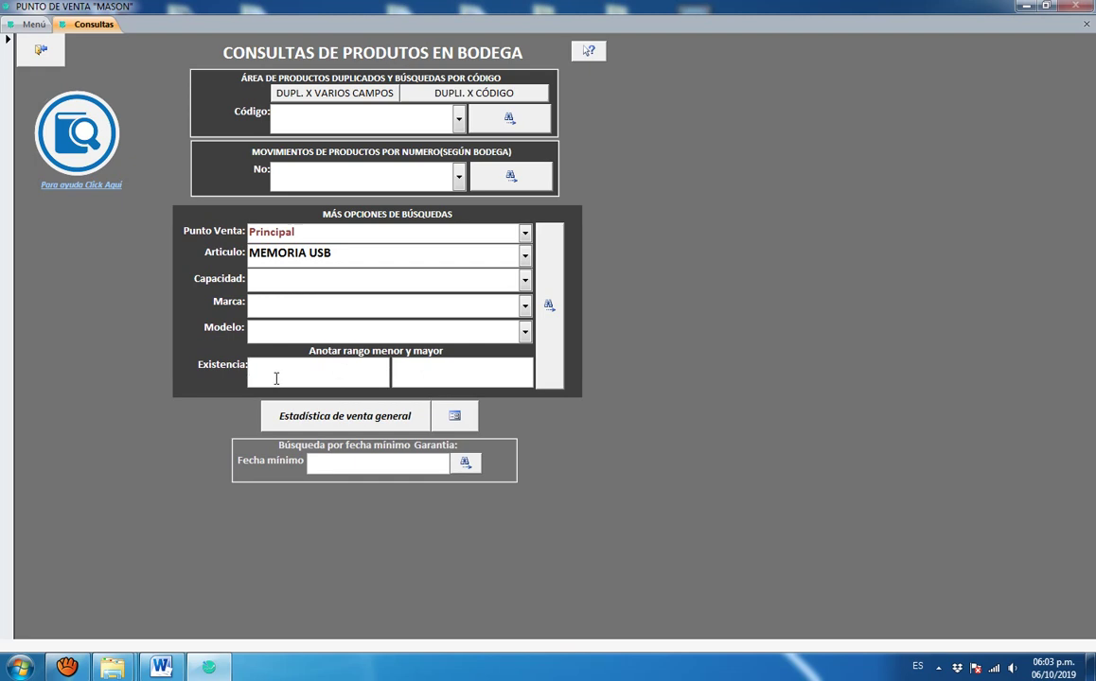
pyautogui.click(314, 369)
pyautogui.write('0')
pyautogui.press('BackSpace')
pyautogui.write('1')
pyautogui.hotkey('shift', 'Home')
pyautogui.write('01')
# - Clear both limits of the stock range and close the warehouse product queries
pyautogui.click(229, 248)
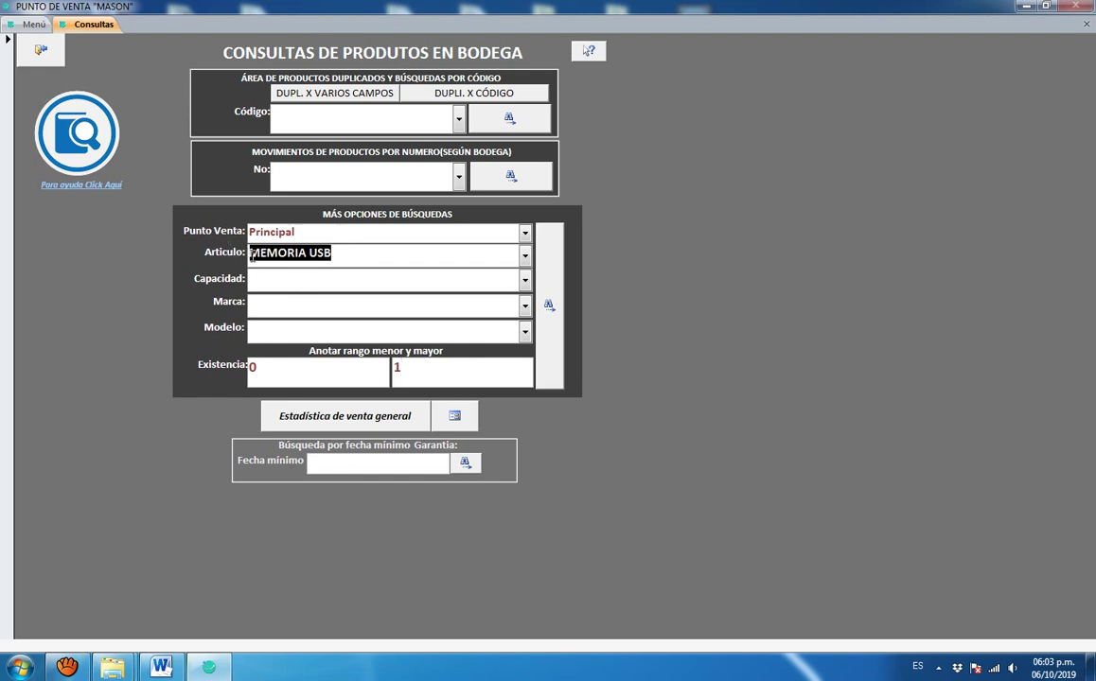
pyautogui.press('Tab')
pyautogui.press('Tab')
pyautogui.press('Tab')
pyautogui.press('Tab')
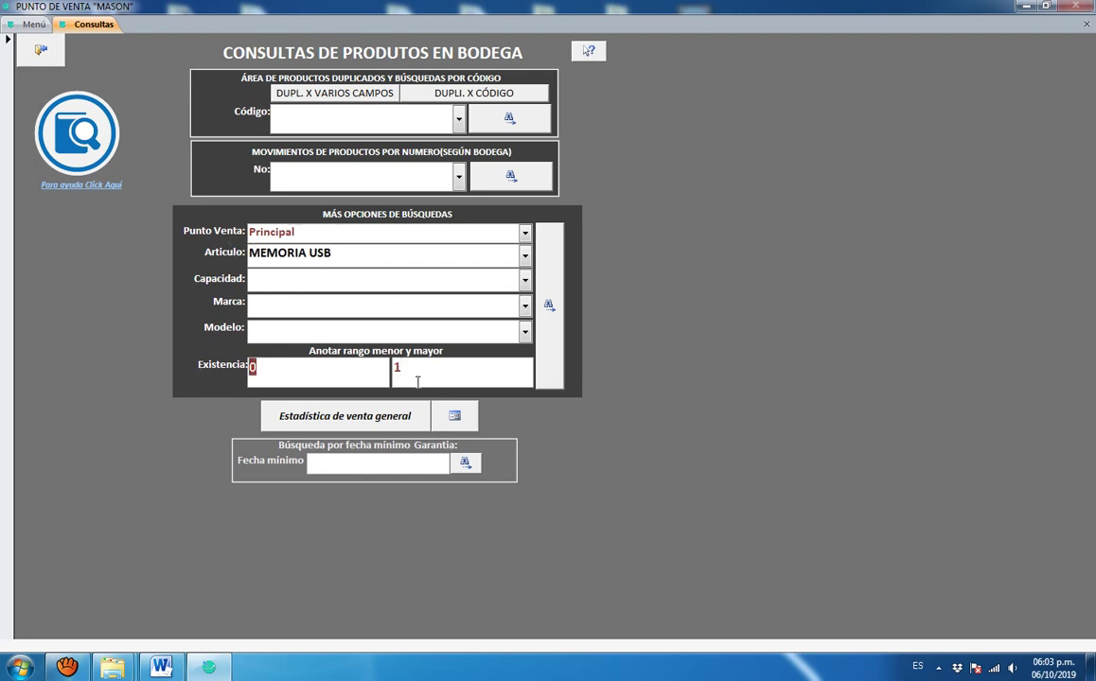
pyautogui.press('Tab')
pyautogui.press('BackSpace')
pyautogui.hotkey('shift', 'Tab')
pyautogui.press('BackSpace')
pyautogui.click(376, 331)
pyautogui.click(30, 53)
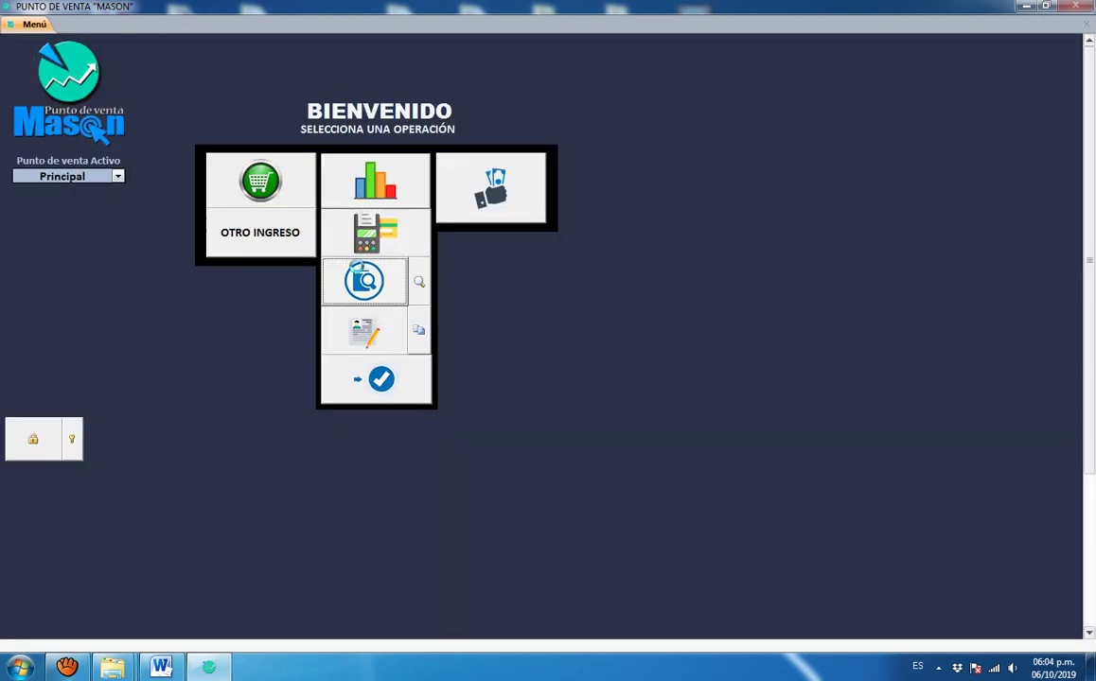
# - Open the product data configuration, review the label names of the description fields, and return to the main menu
pyautogui.click(358, 328)
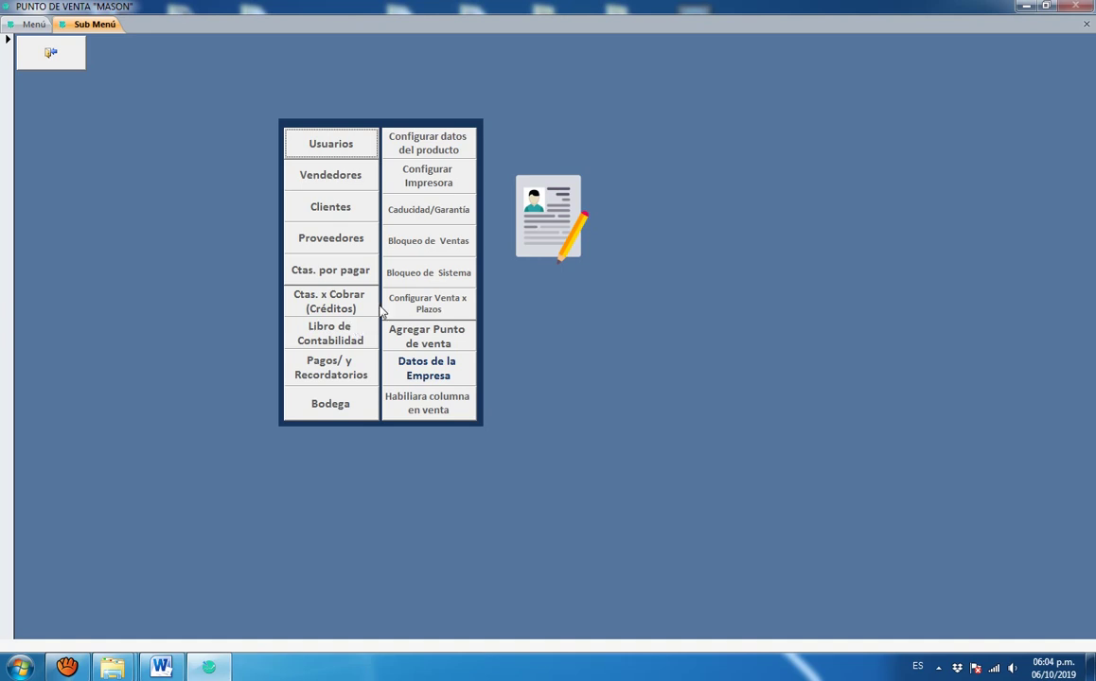
pyautogui.click(460, 154)
pyautogui.click(250, 166)
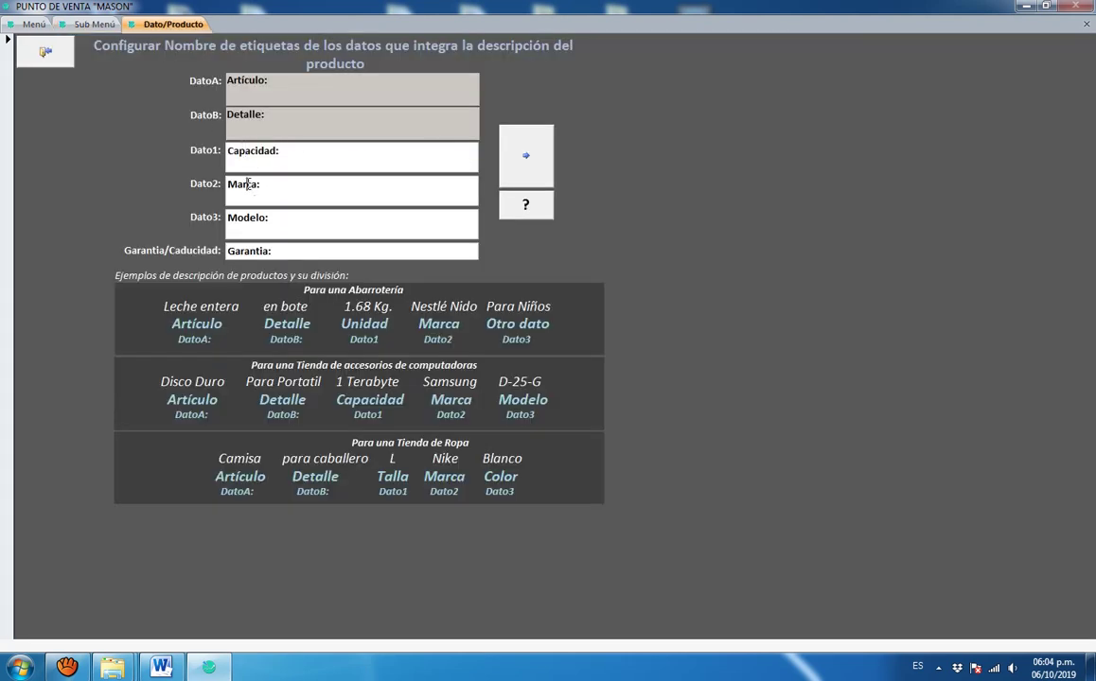
pyautogui.press('Tab')
pyautogui.press('Tab')
pyautogui.press('Tab')
pyautogui.press('Tab')
pyautogui.press('Tab')
pyautogui.click(250, 200)
pyautogui.click(45, 53)
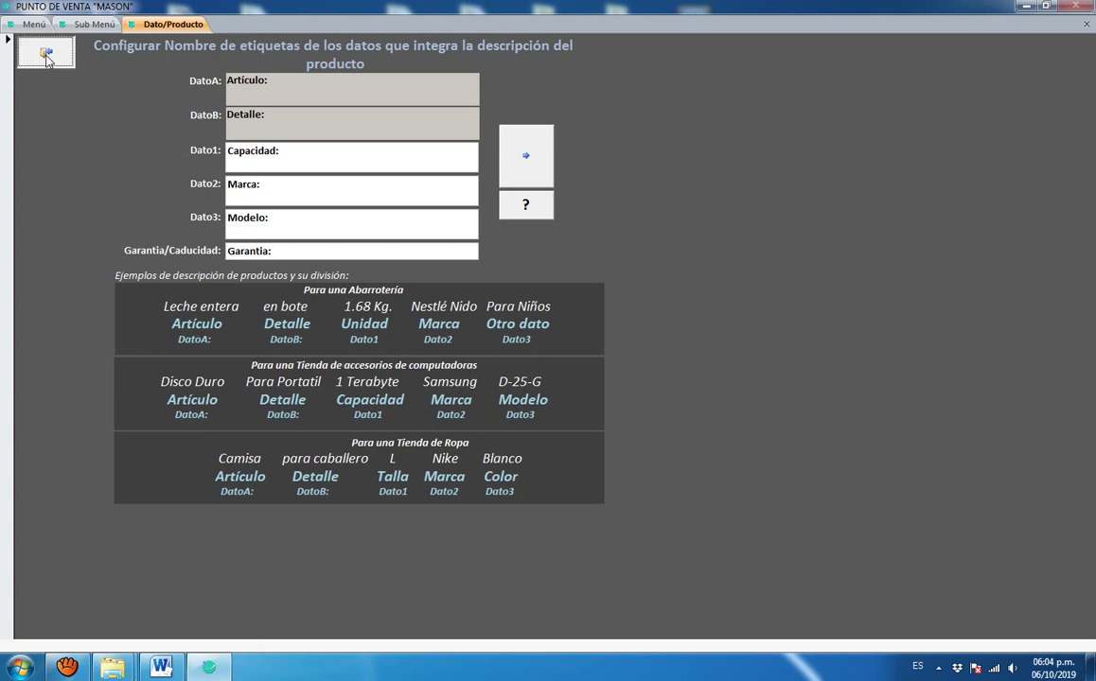
pyautogui.click(51, 62)
# - Open the general sales statistics from the warehouse product queries and examine the units sold per product
pyautogui.click(352, 277)
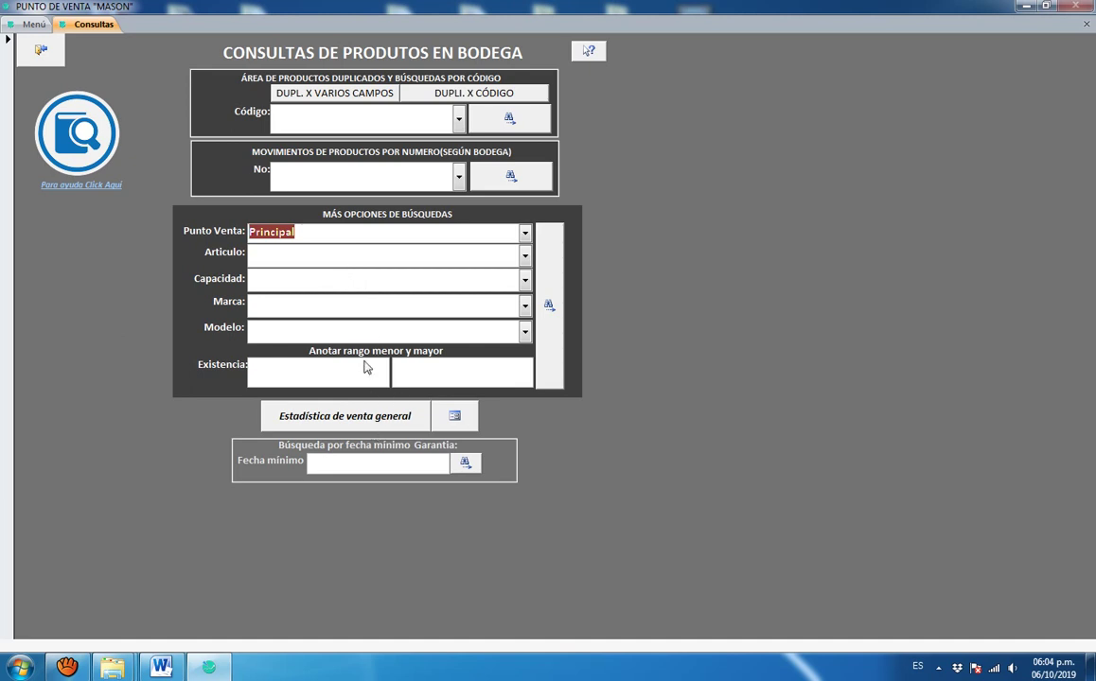
pyautogui.click(355, 417)
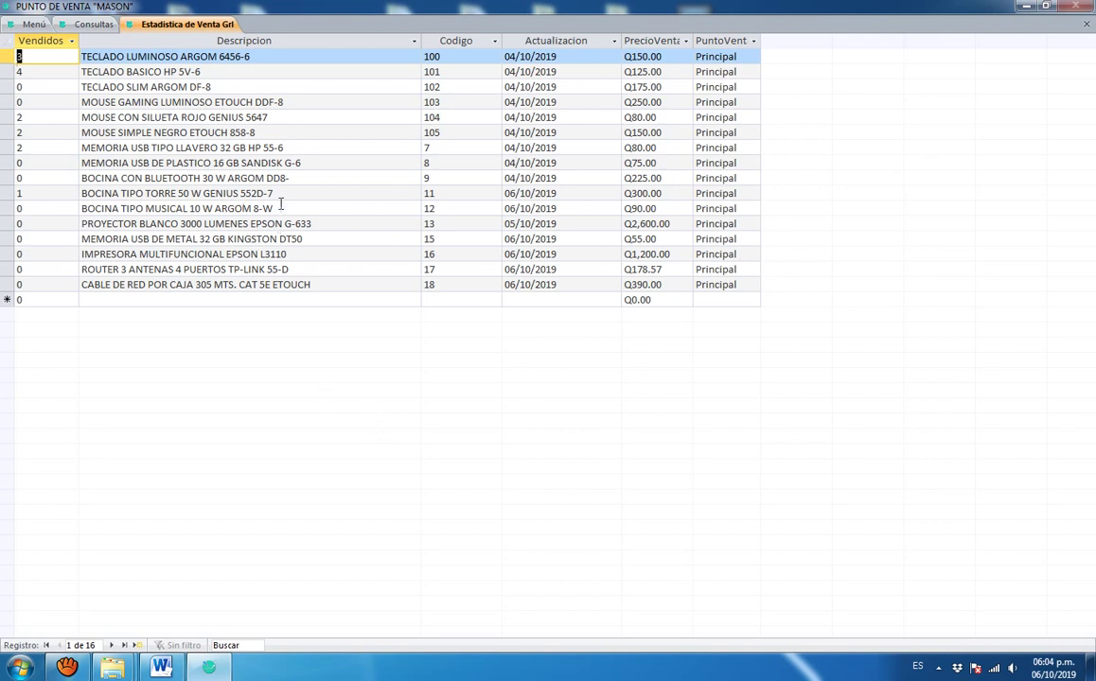
pyautogui.click(42, 44)
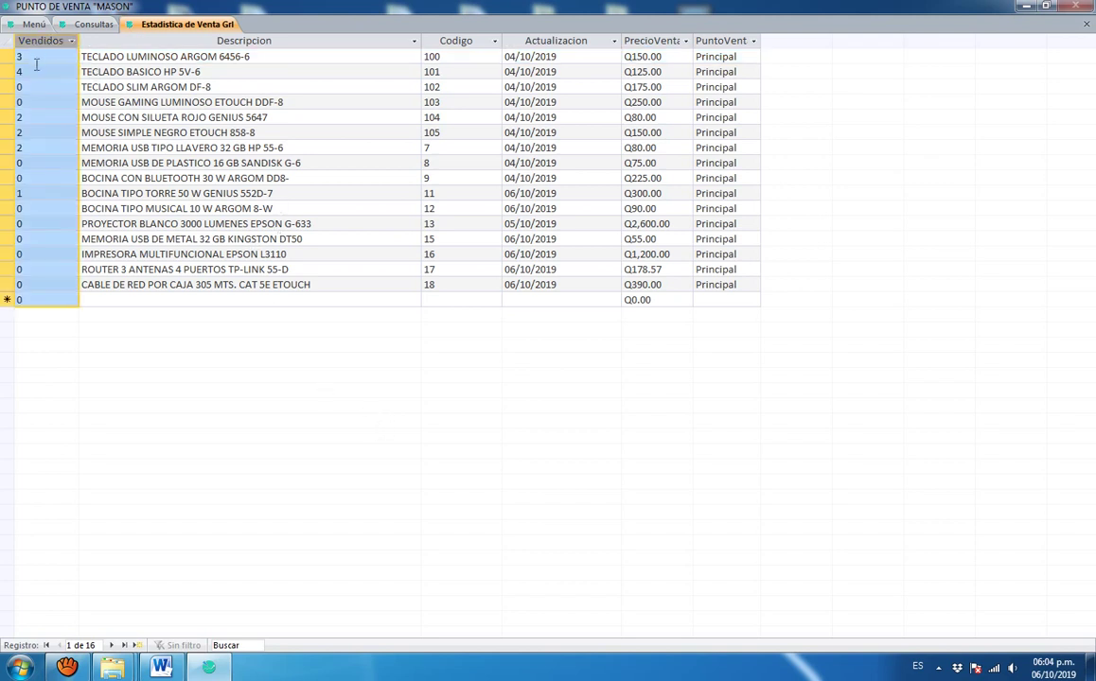
pyautogui.click(36, 193)
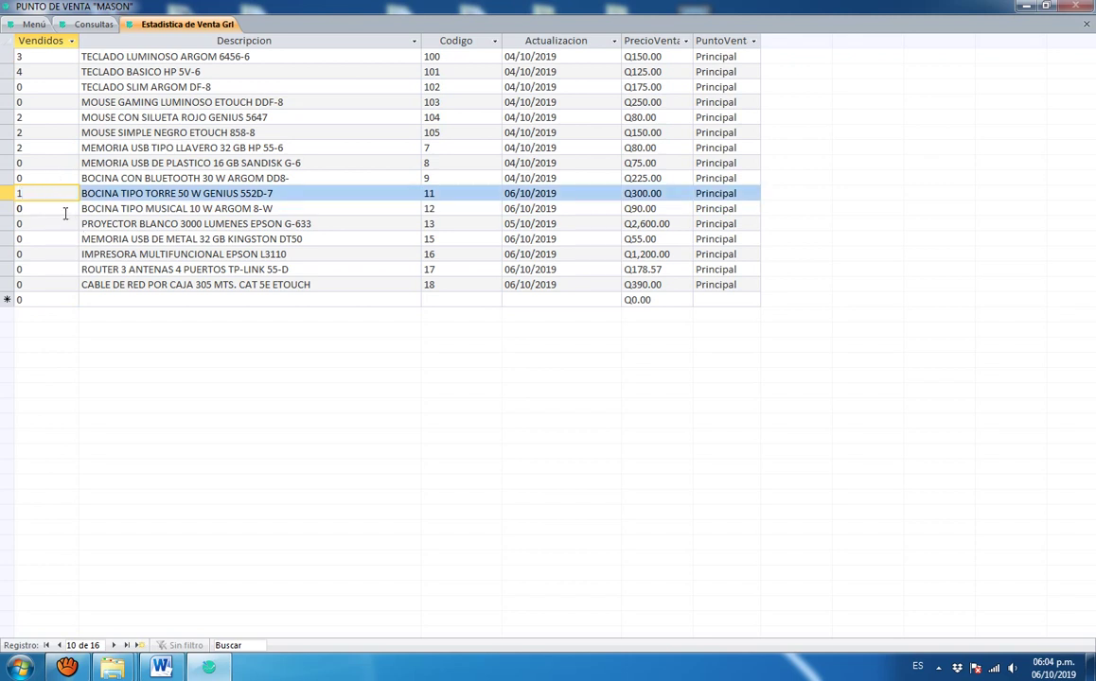
pyautogui.press('Up')
pyautogui.press('Up')
pyautogui.press('Up')
pyautogui.press('Up')
pyautogui.press('Up')
pyautogui.press('Up')
pyautogui.press('Up')
pyautogui.press('Up')
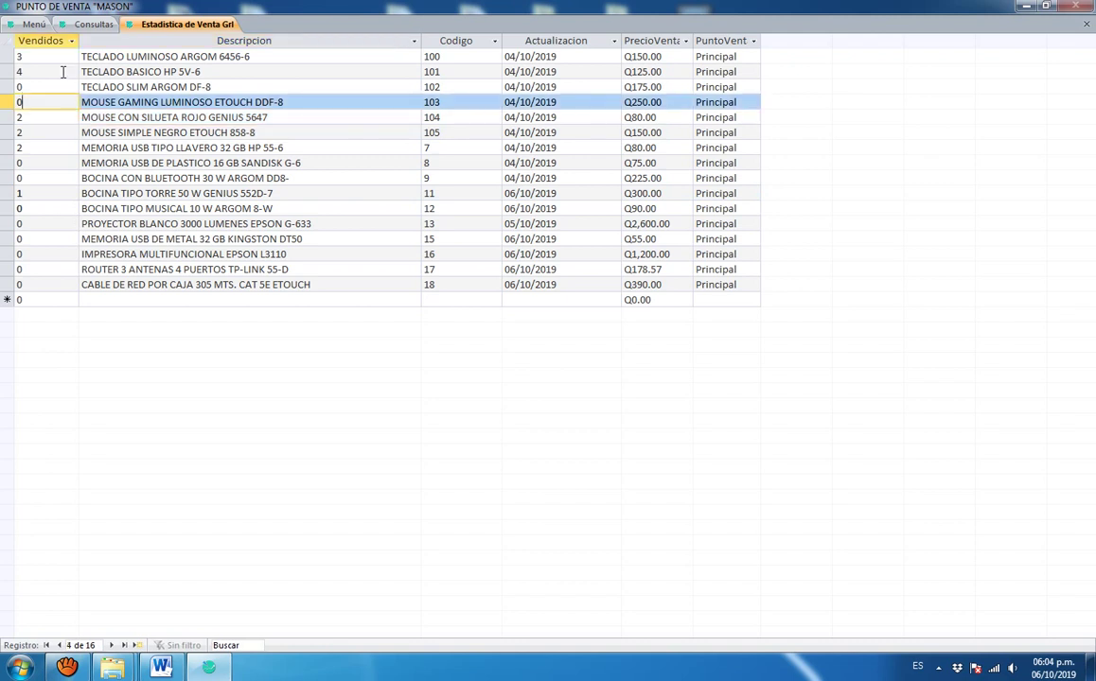
pyautogui.click(19, 53)
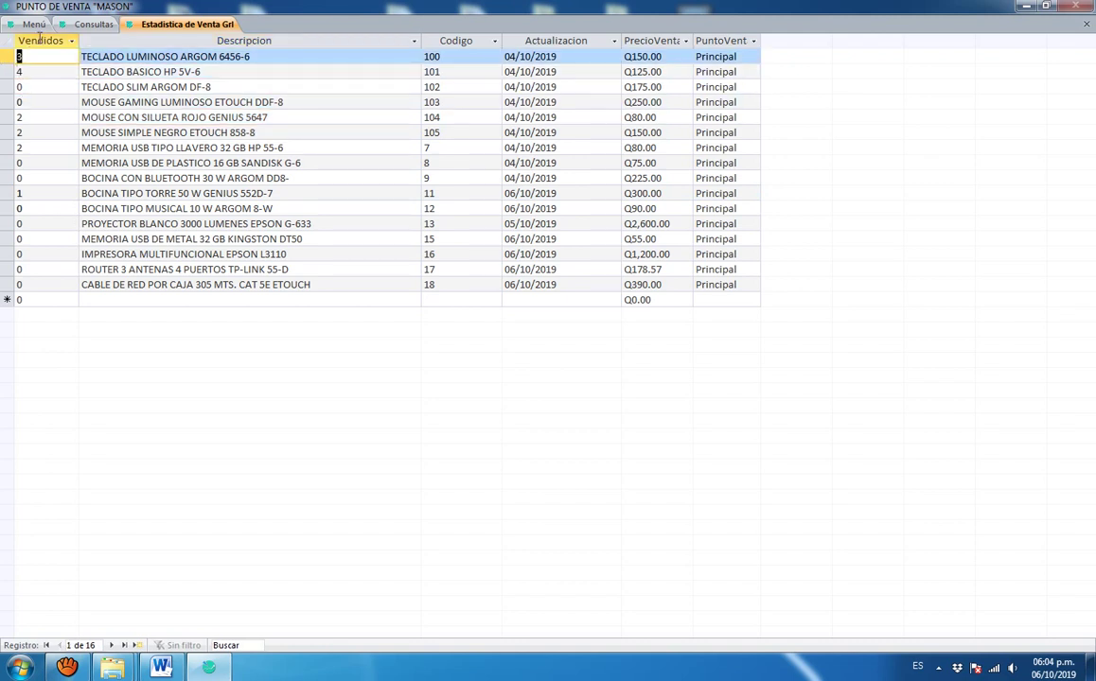
# - Review the units sold in the Vendidos column for each product and close the general sales statistics
pyautogui.click(36, 36)
pyautogui.click(18, 57)
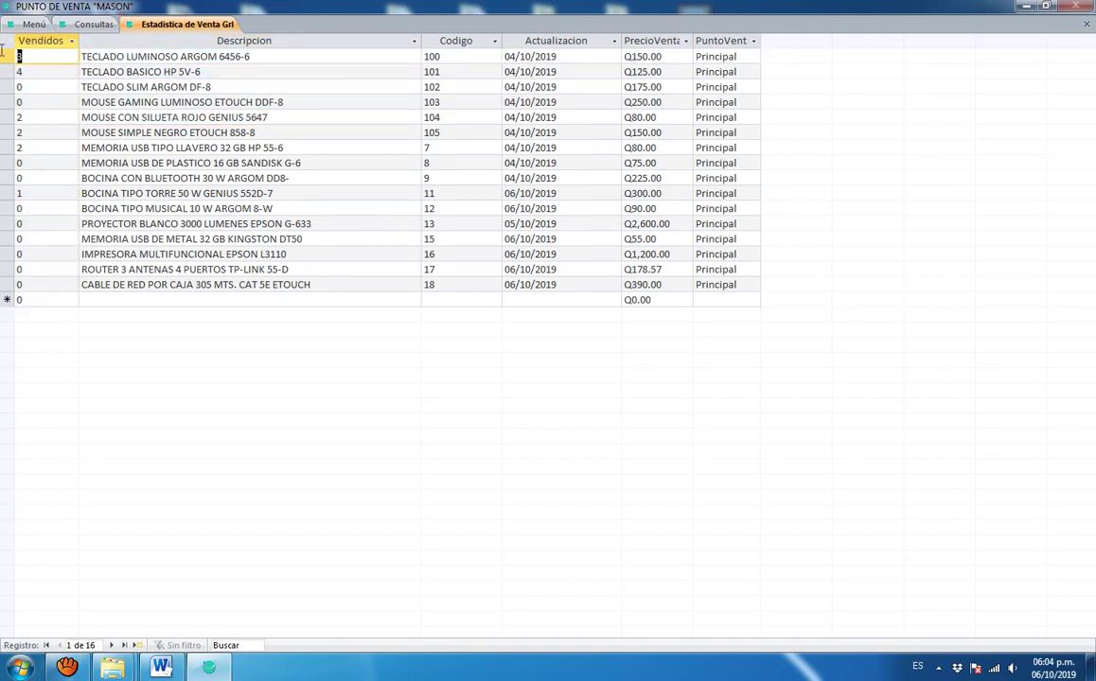
pyautogui.press('Down')
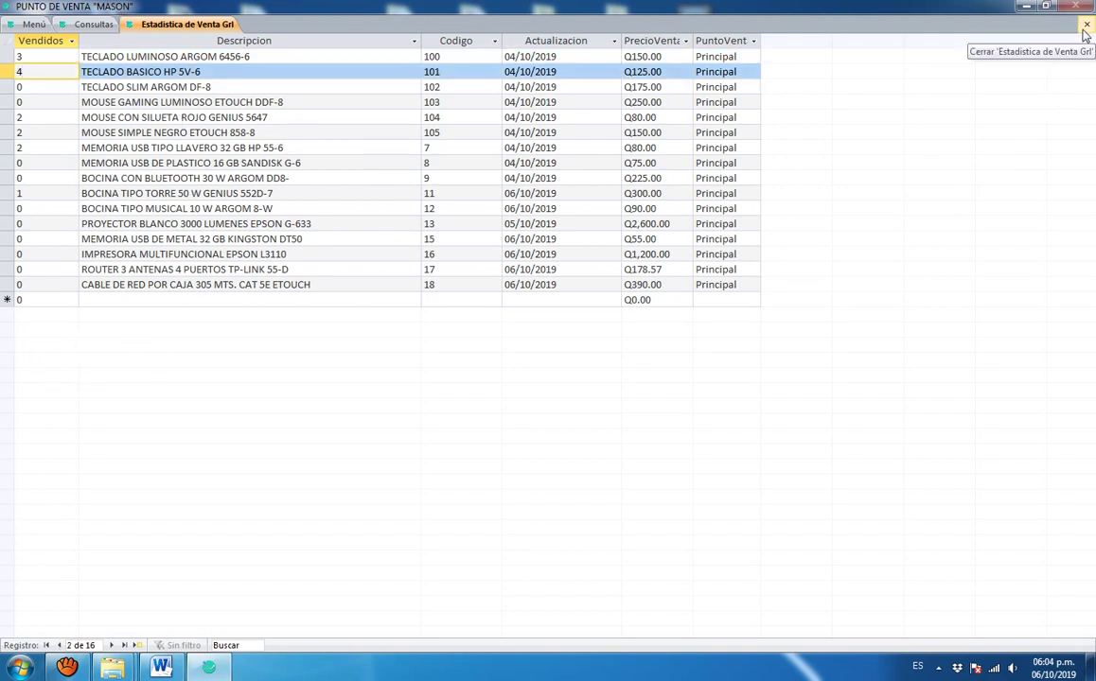
pyautogui.click(45, 42)
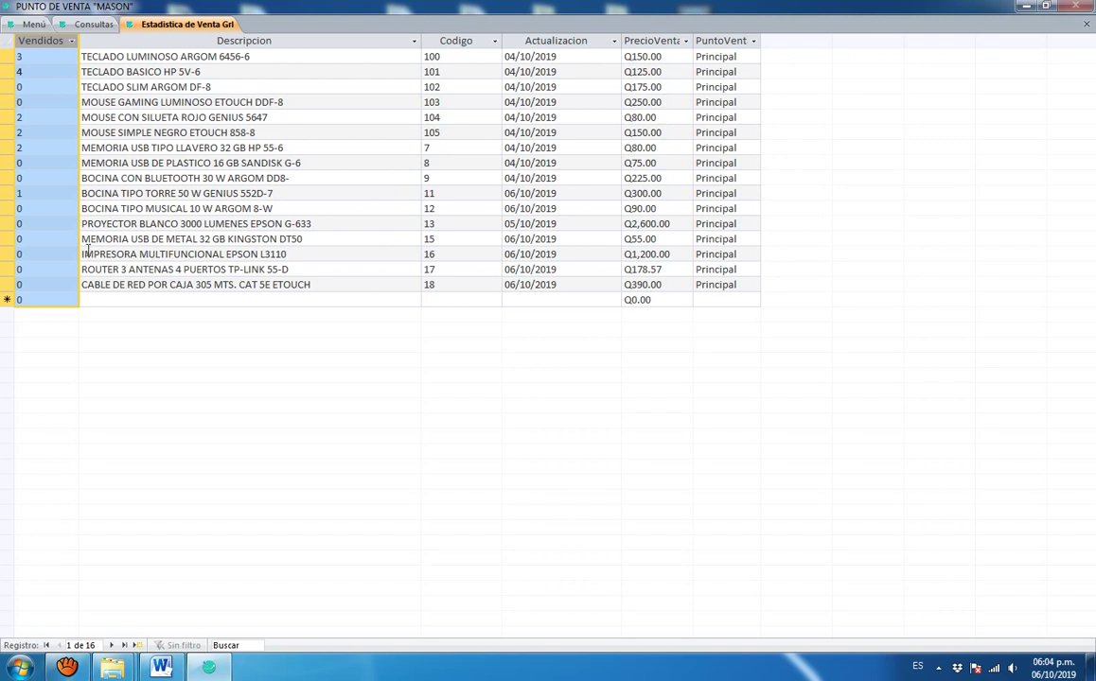
pyautogui.click(87, 241)
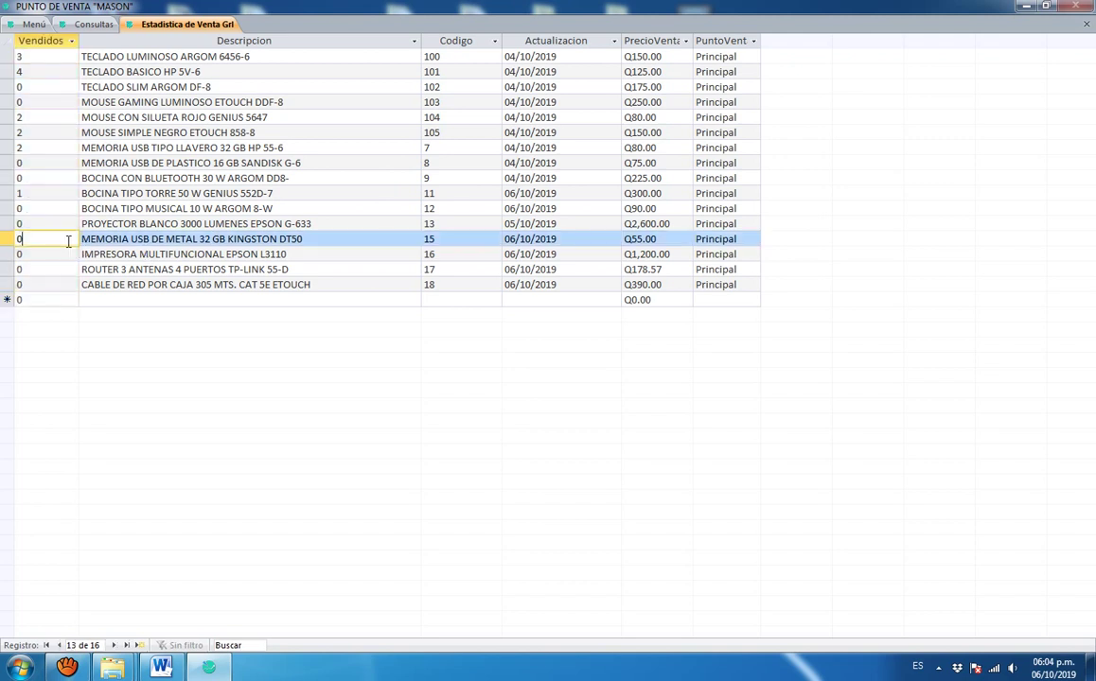
pyautogui.click(1086, 24)
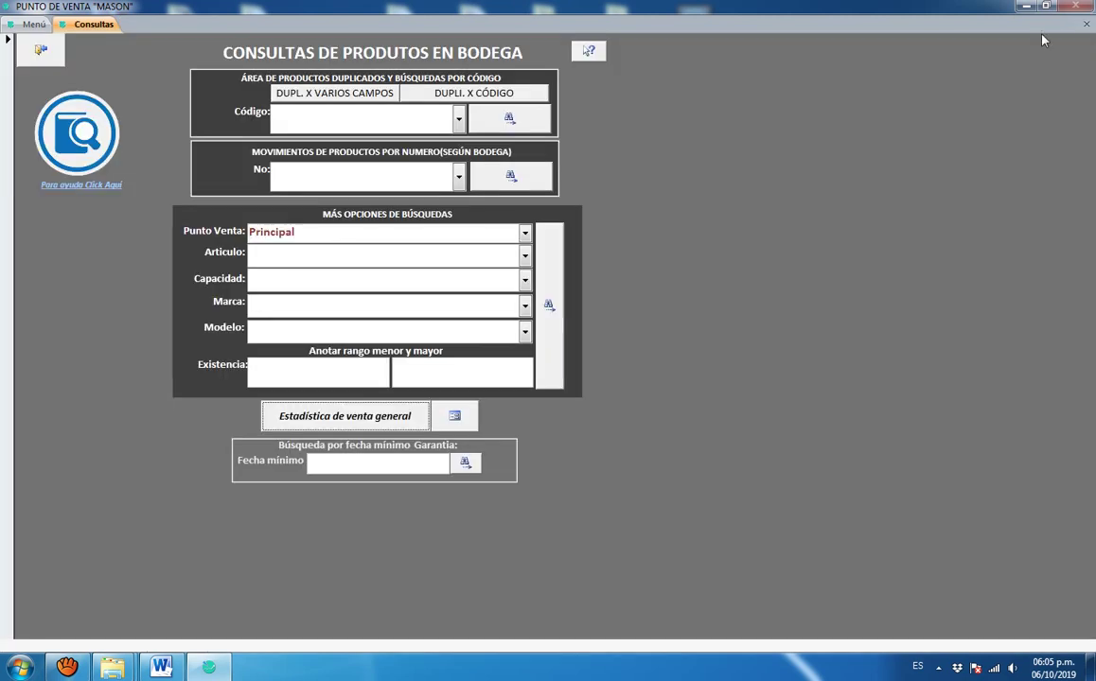
# - Search products by minimum warranty date 31/10/2019, close the results, and clear the date
pyautogui.click(387, 464)
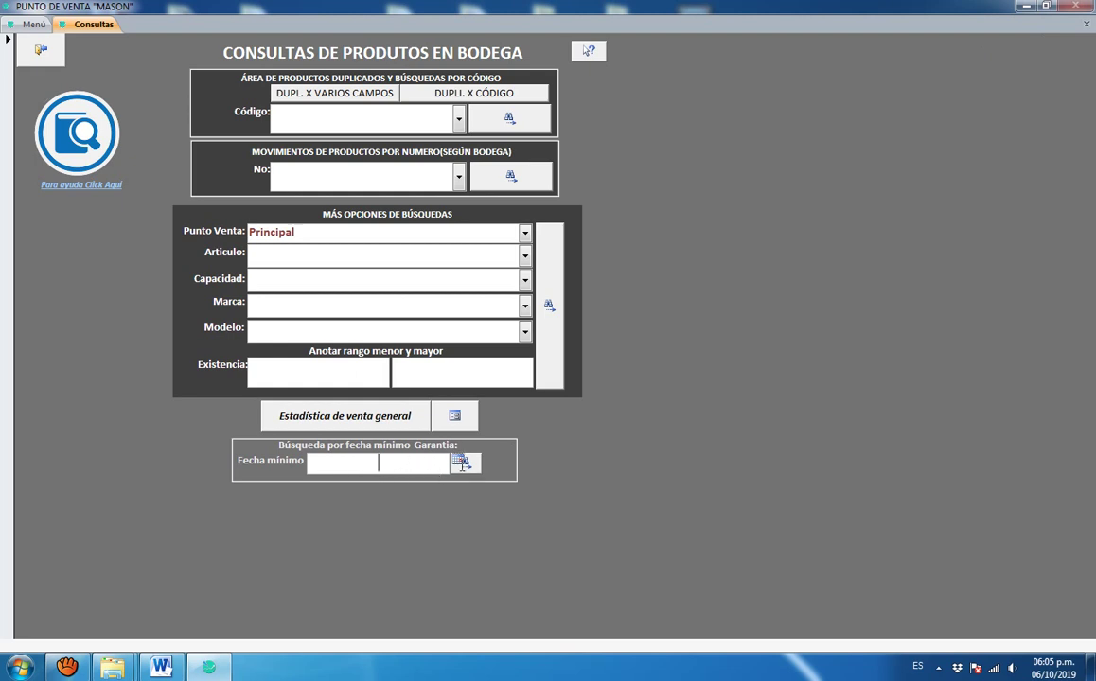
pyautogui.click(461, 461)
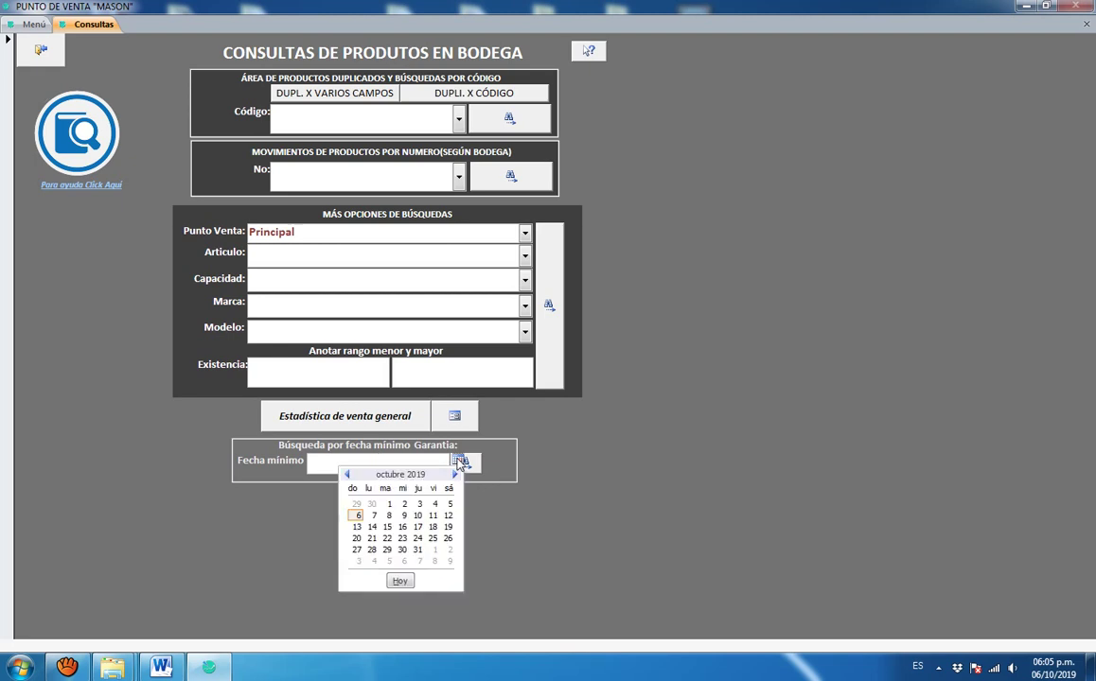
pyautogui.click(417, 551)
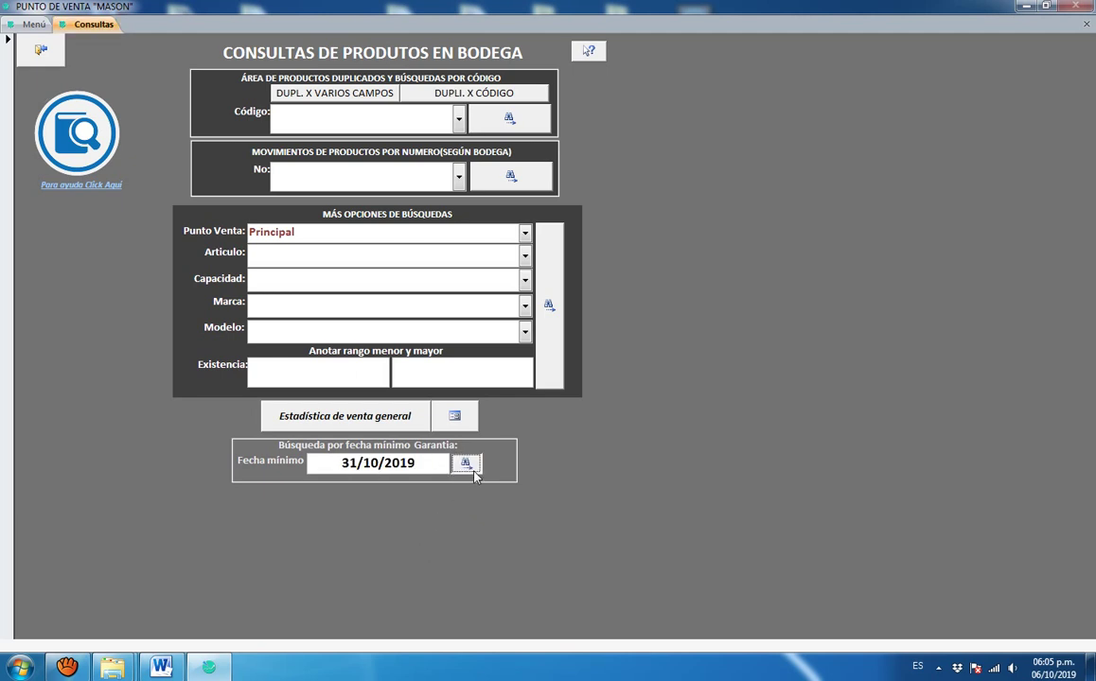
pyautogui.click(468, 466)
pyautogui.click(1087, 24)
pyautogui.click(299, 464)
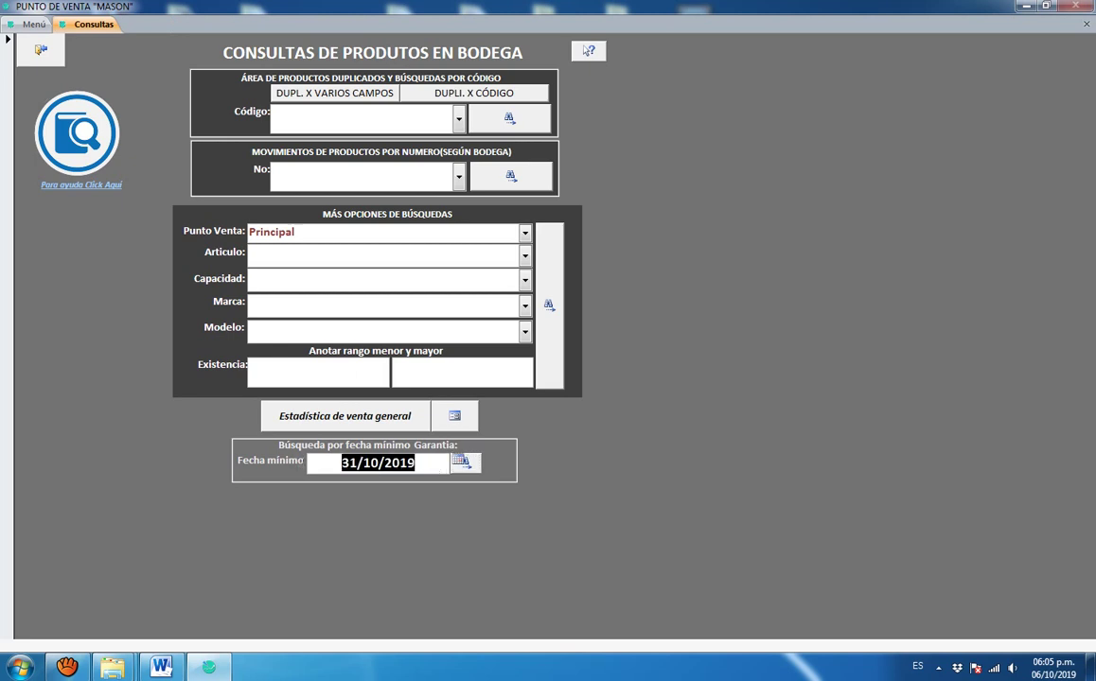
pyautogui.press('Delete')
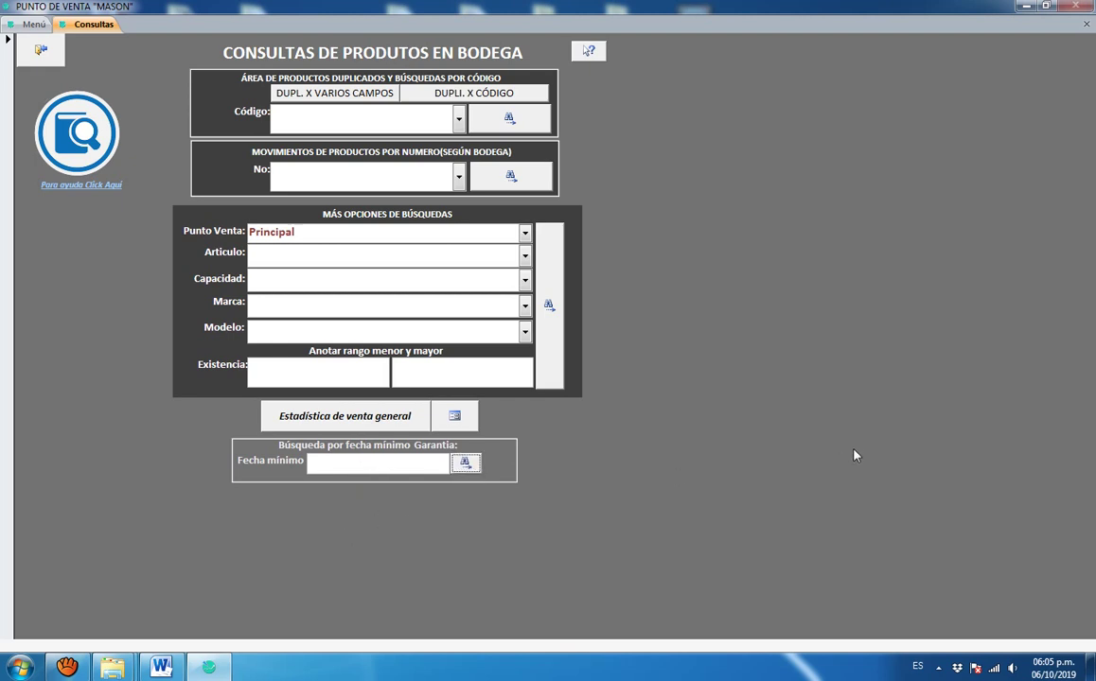
# - Review the product numbers available for the product movements query without choosing one
pyautogui.click(361, 169)
pyautogui.click(457, 177)
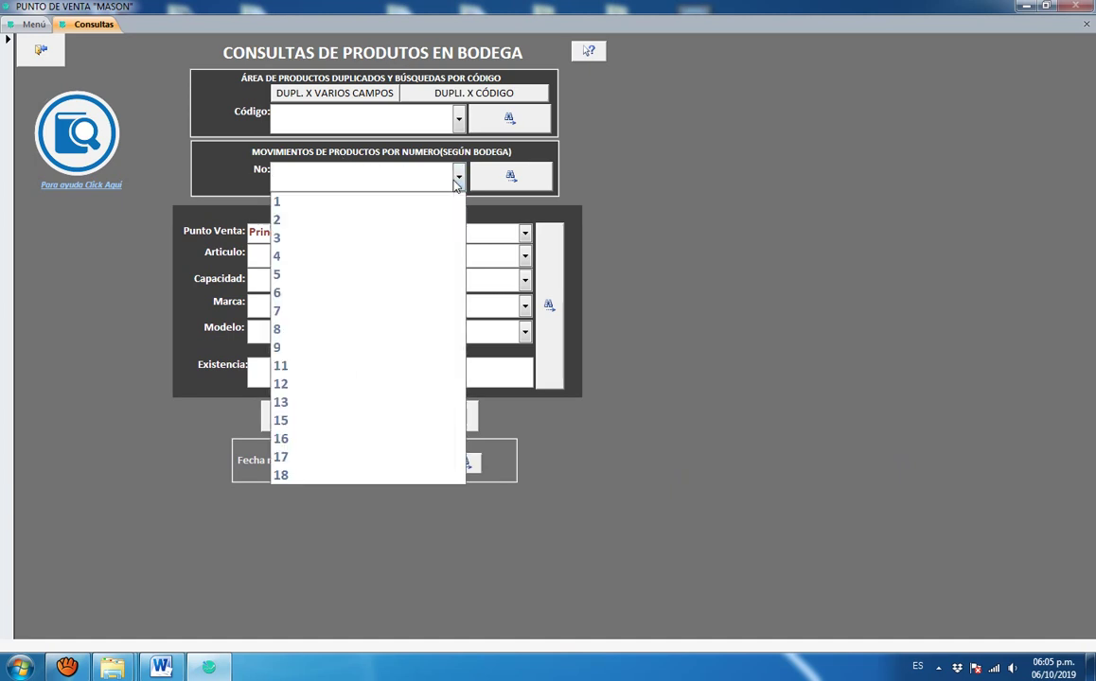
pyautogui.click(458, 177)
pyautogui.click(459, 177)
pyautogui.click(459, 177)
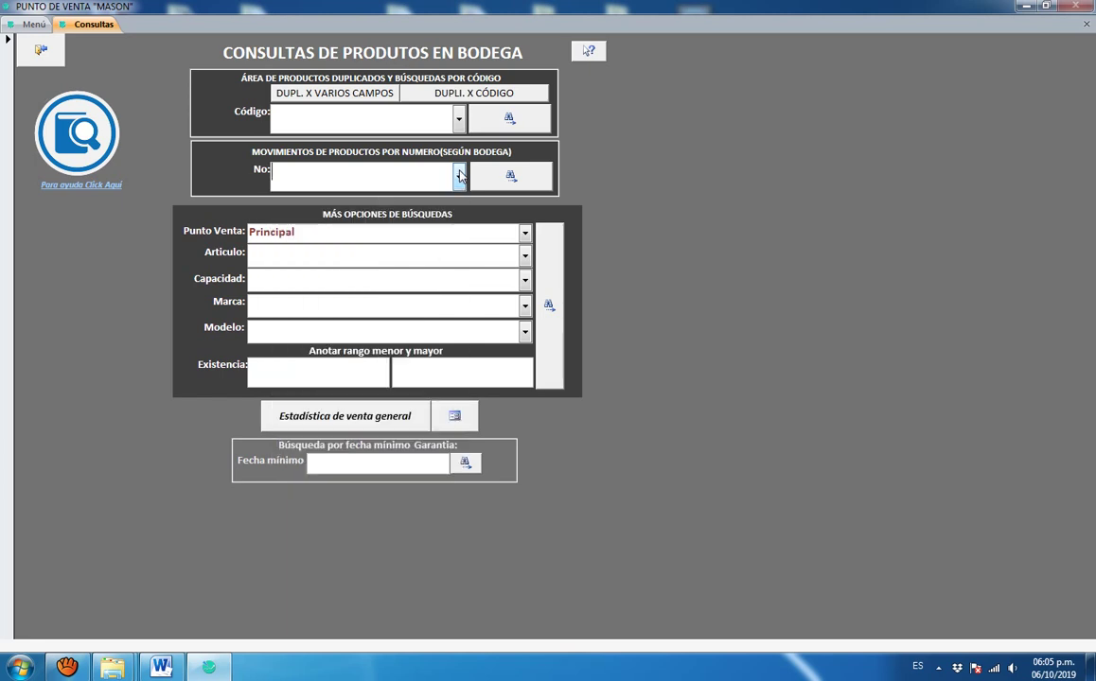
# - Check for products with duplicate codes and close the duplicates query
pyautogui.click(337, 123)
pyautogui.click(459, 96)
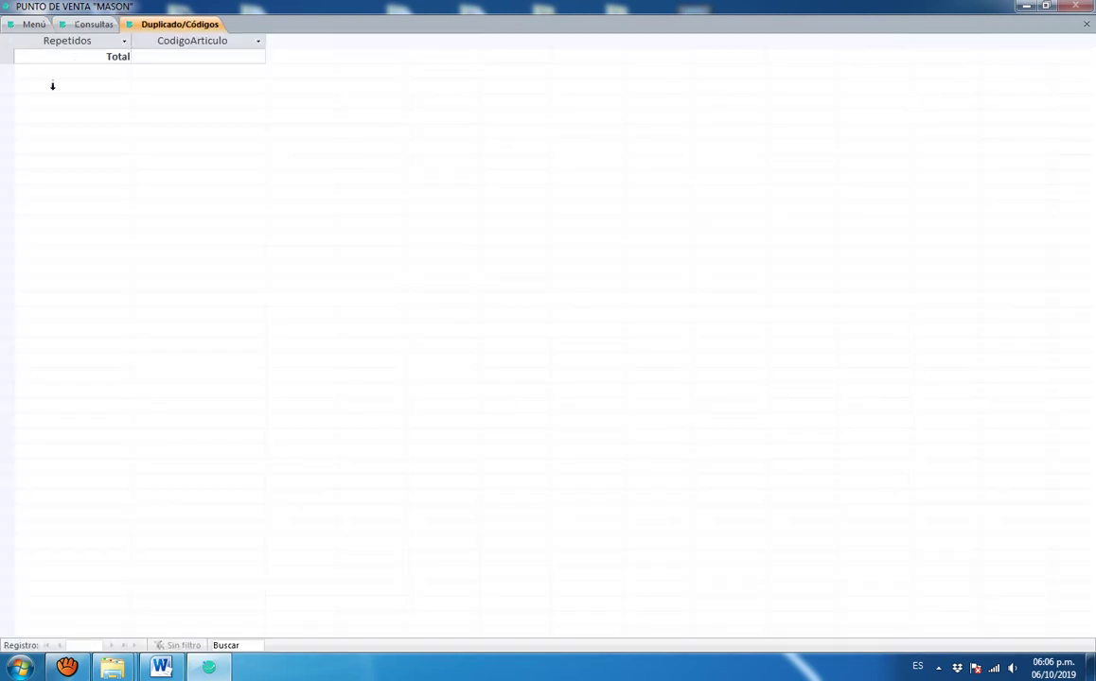
pyautogui.click(1087, 24)
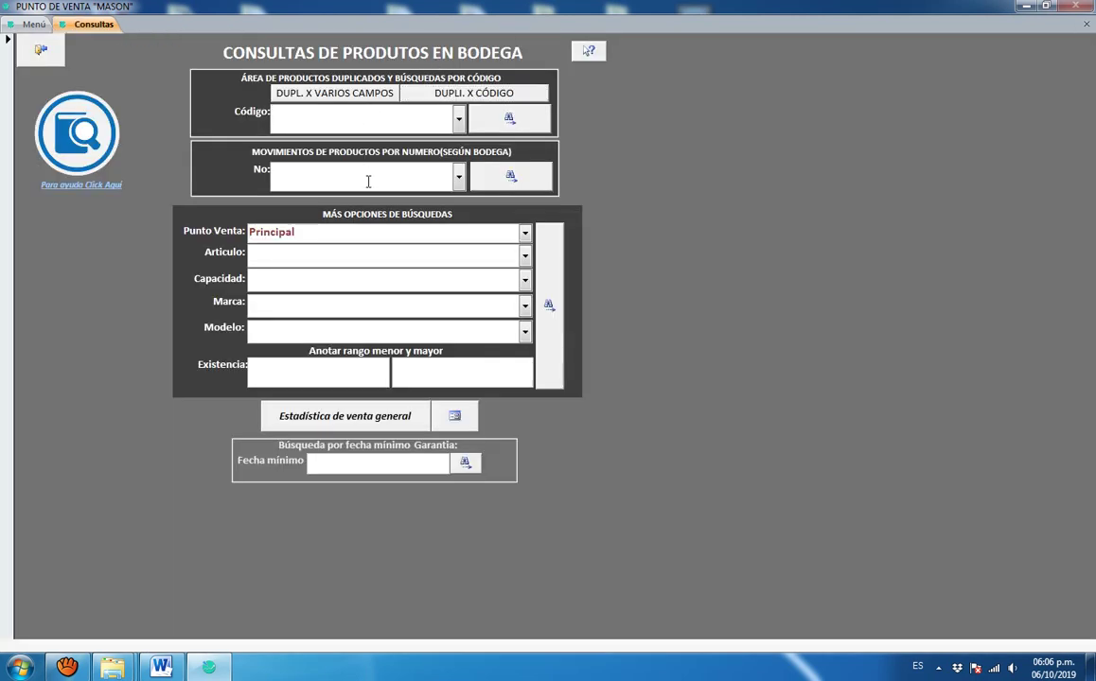